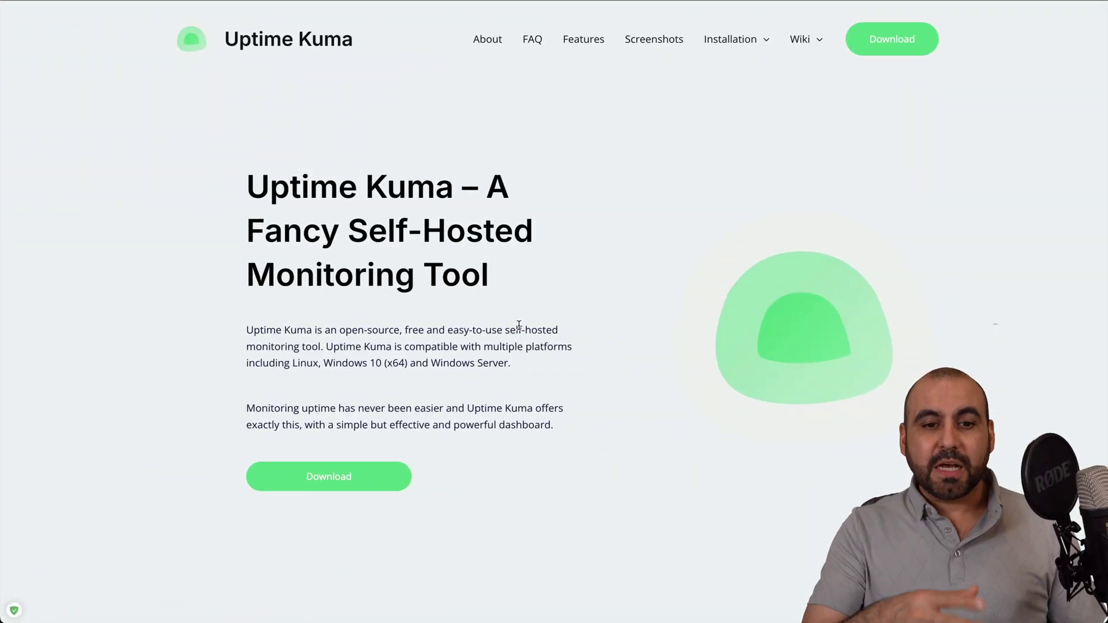
# Highlight the 'Self-Hosted Monitoring Tool' phrase in the Uptime Kuma homepage heading, then clear it.
pyautogui.moveTo(349, 222); pyautogui.dragTo(507, 278)
pyautogui.click(507, 276)
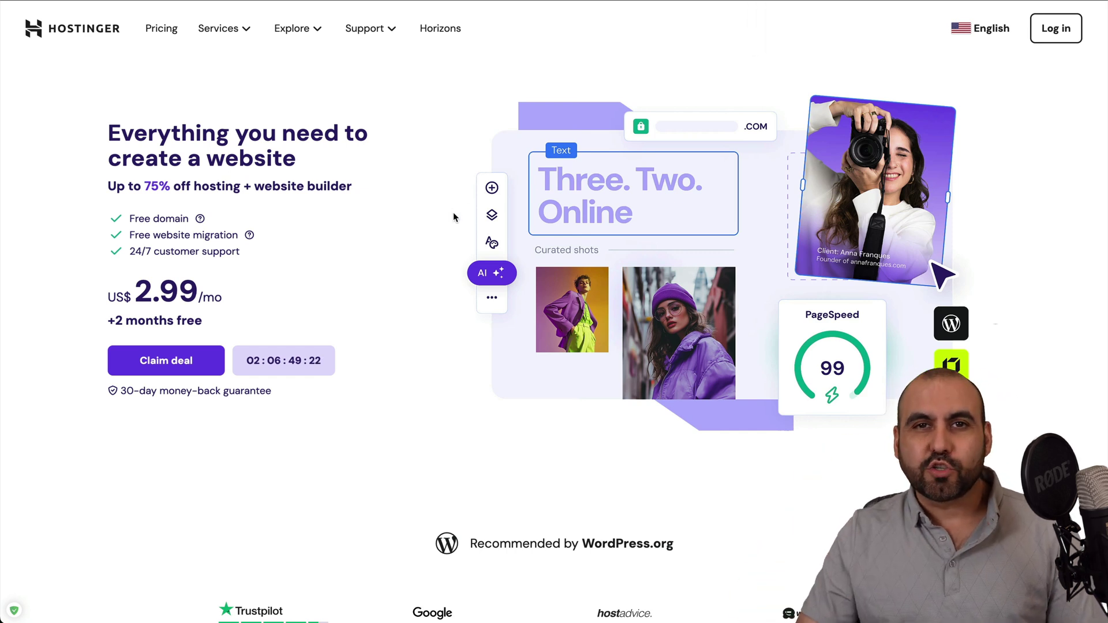
# Add the KVM 1 plan from Hostinger's VPS hosting page to the cart.
pyautogui.click(225, 29)
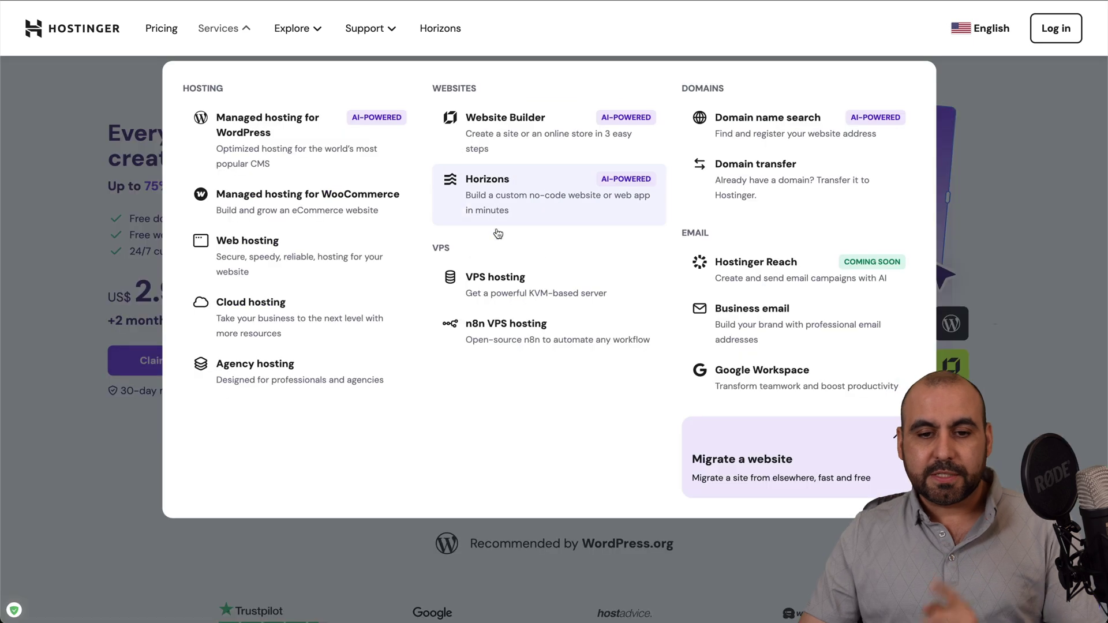
pyautogui.click(526, 286)
pyautogui.scroll(-4, 562, 362)
pyautogui.scroll(1, 562, 362)
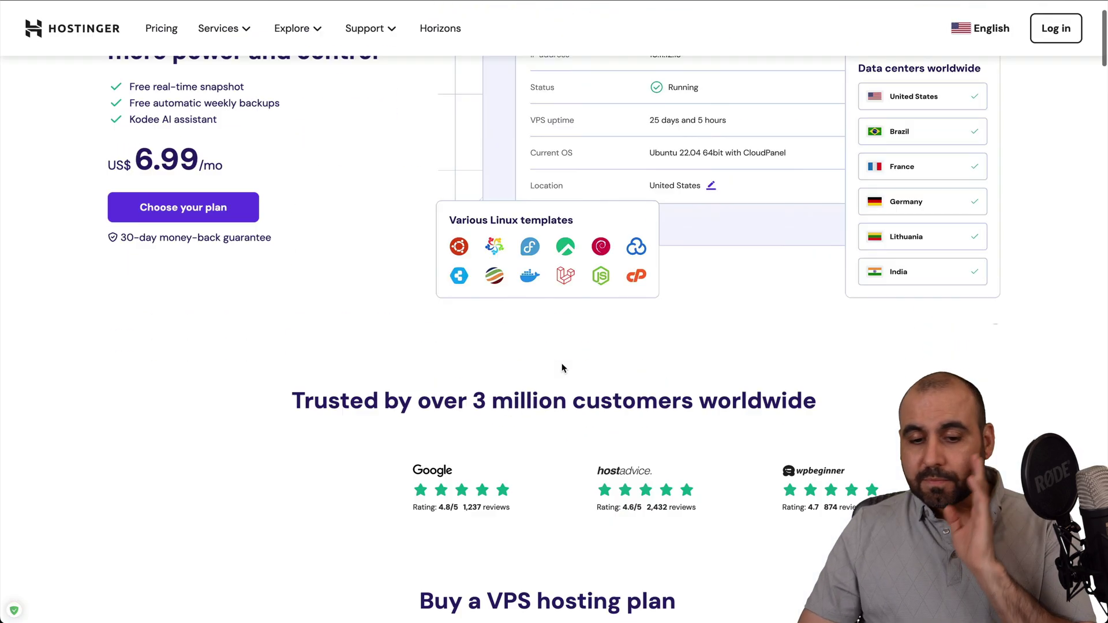
pyautogui.scroll(-8, 562, 367)
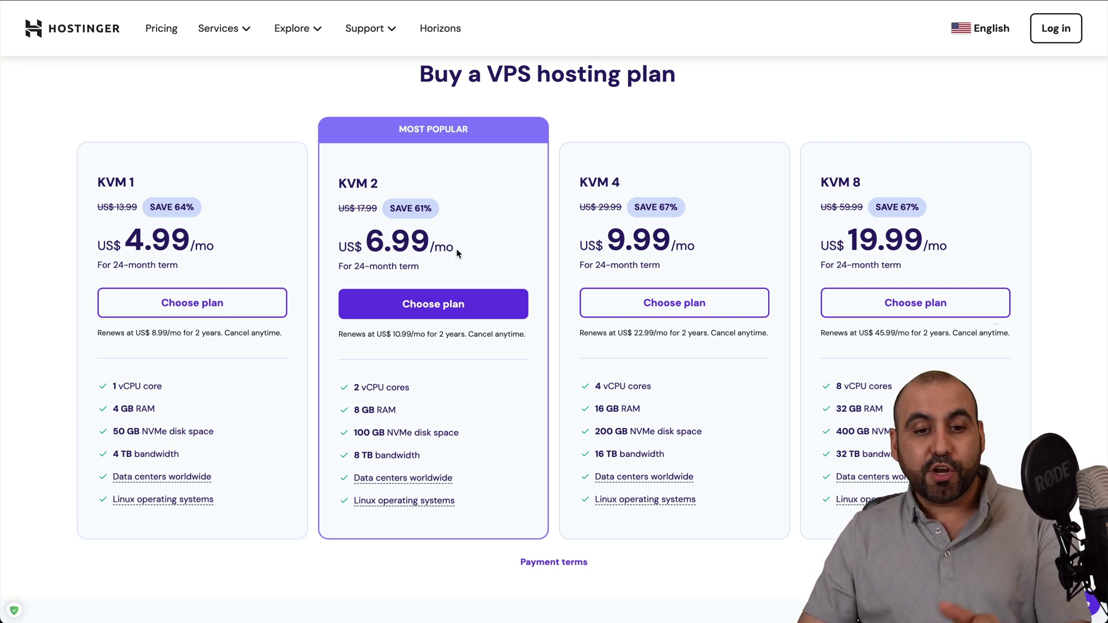
pyautogui.click(225, 301)
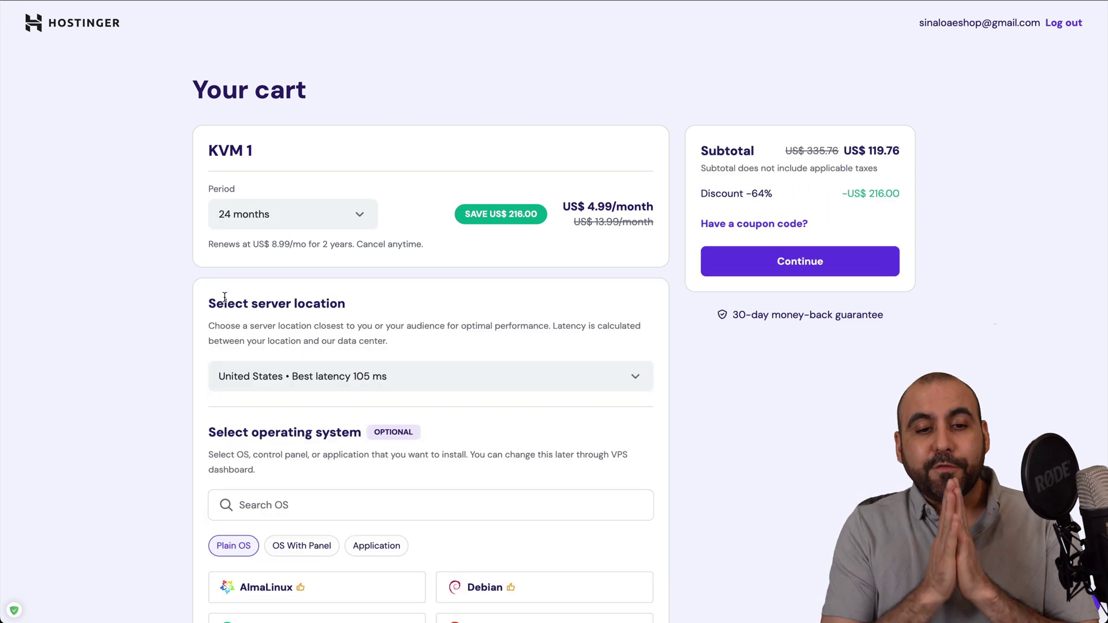
# Keep the 24-month billing period and choose Uptime Kuma as the VPS application image.
pyautogui.click(316, 212)
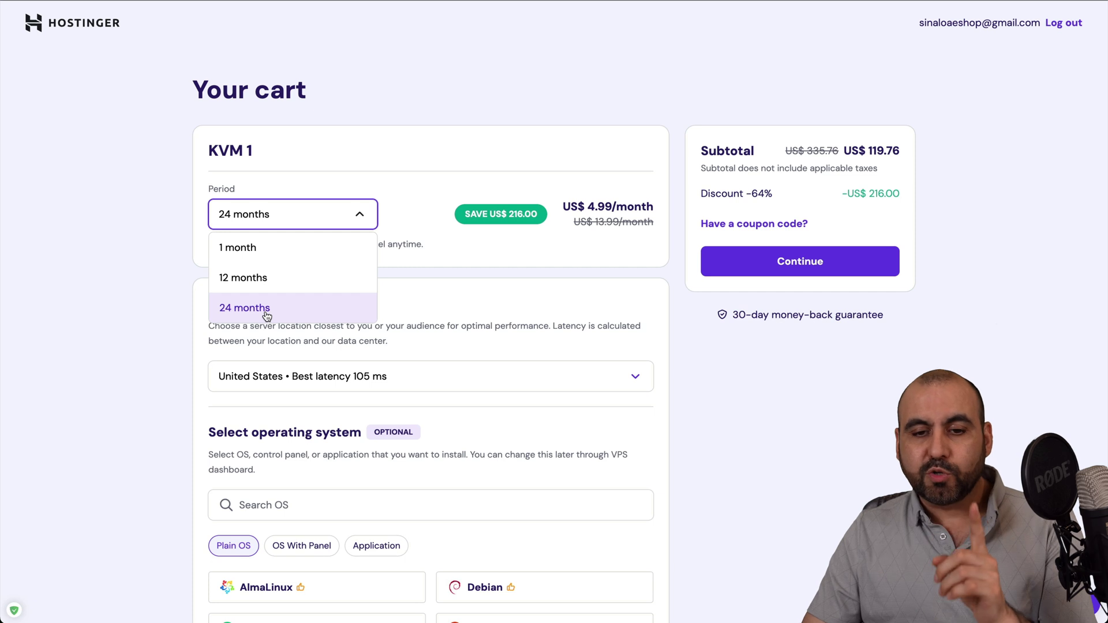
pyautogui.click(487, 271)
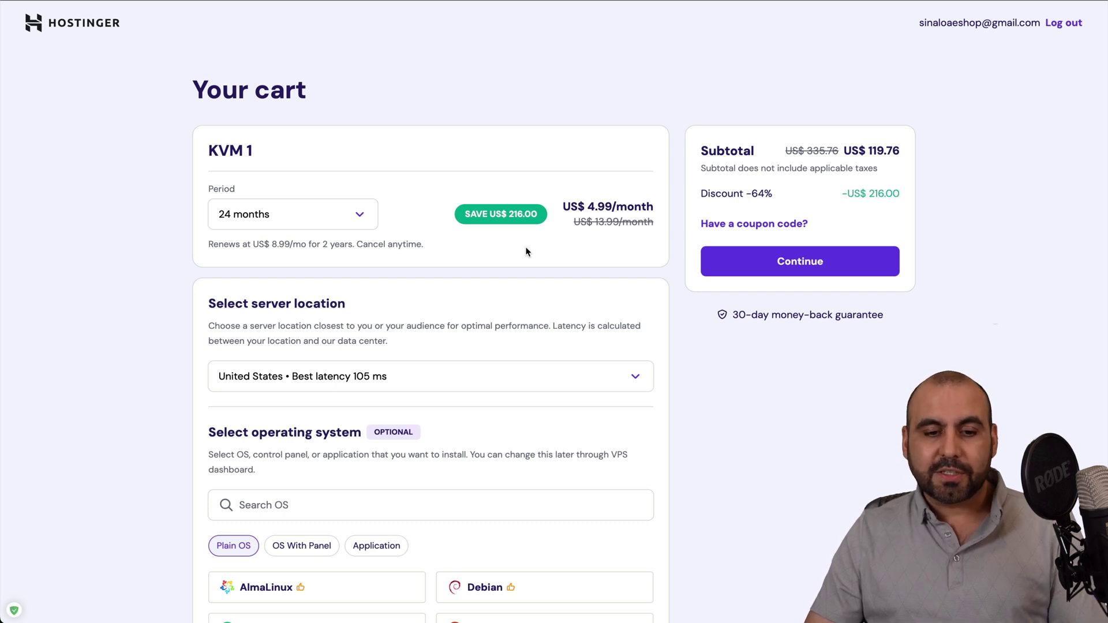
pyautogui.scroll(-3, 526, 252)
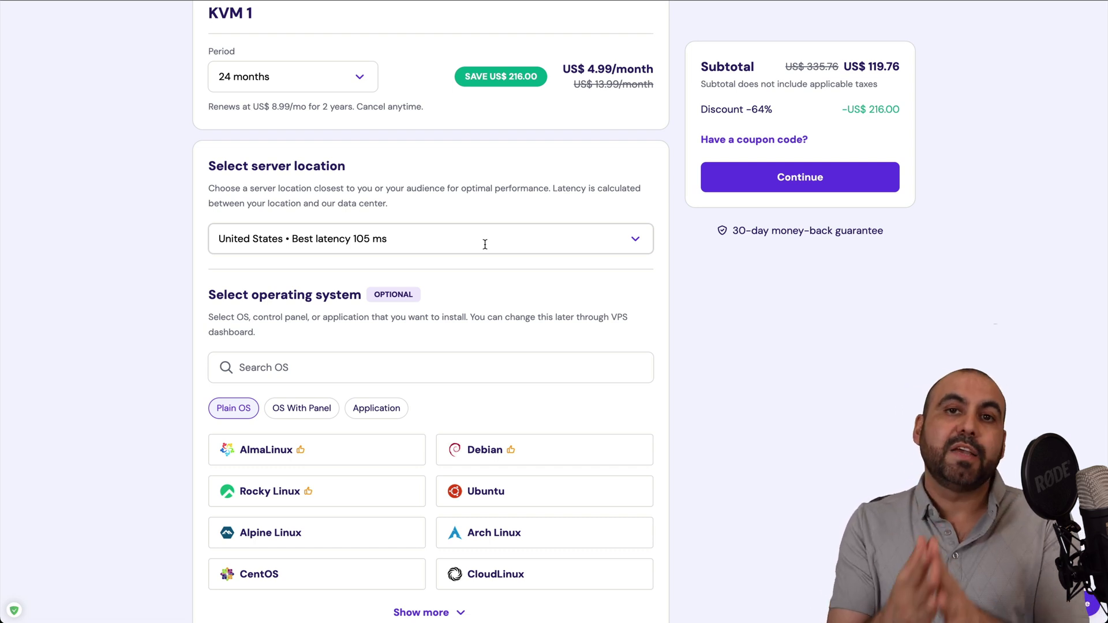
pyautogui.scroll(-2, 485, 244)
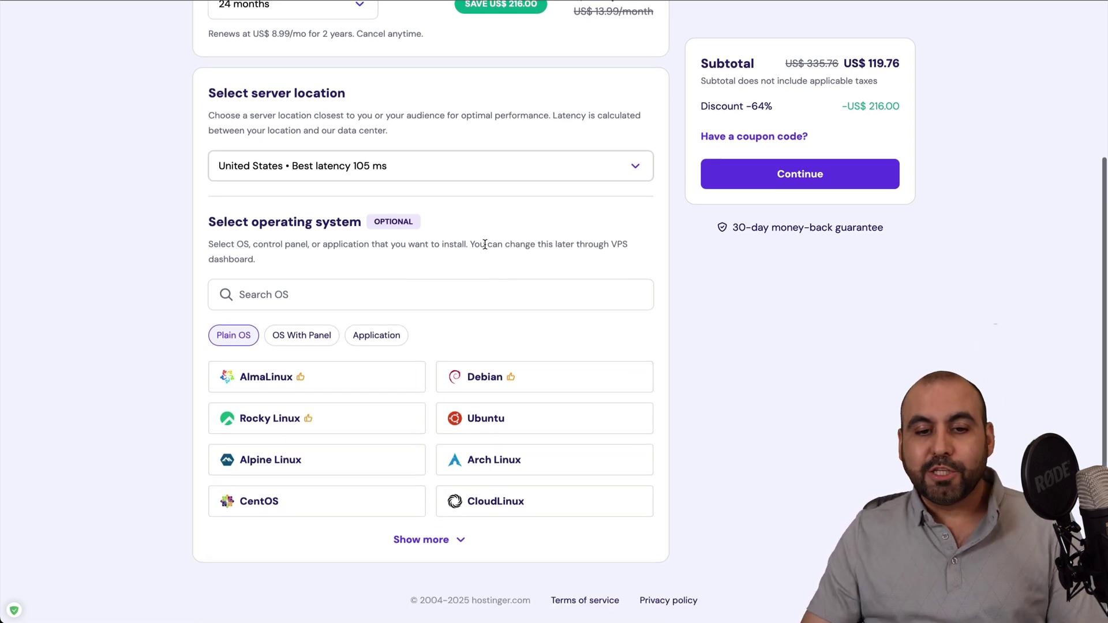
pyautogui.click(385, 341)
pyautogui.click(486, 506)
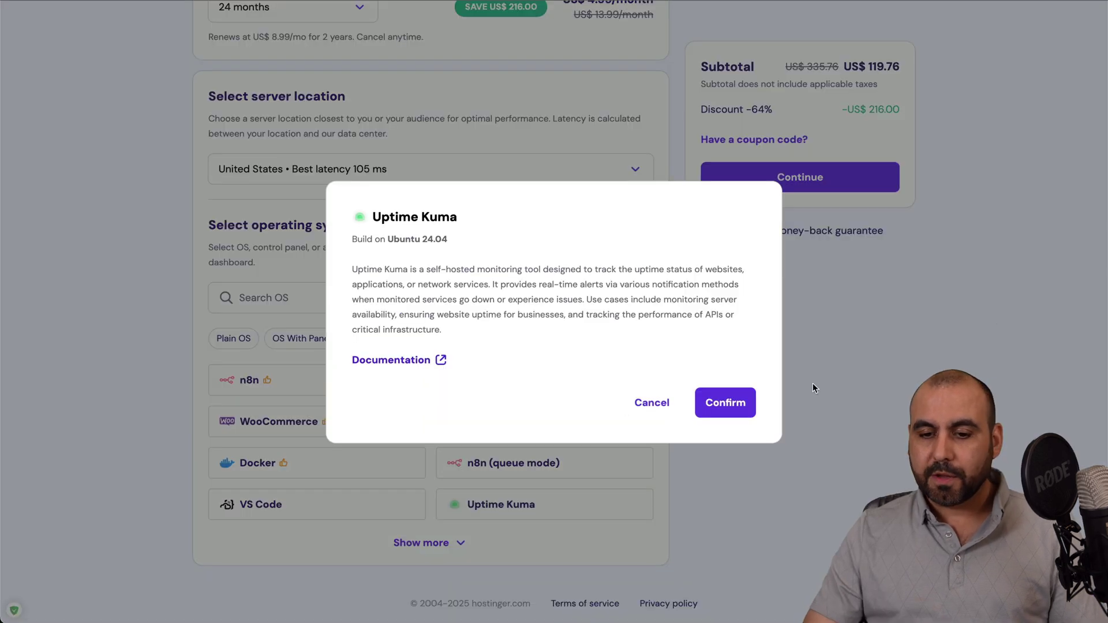
pyautogui.click(726, 402)
pyautogui.scroll(3, 736, 326)
pyautogui.scroll(1, 736, 327)
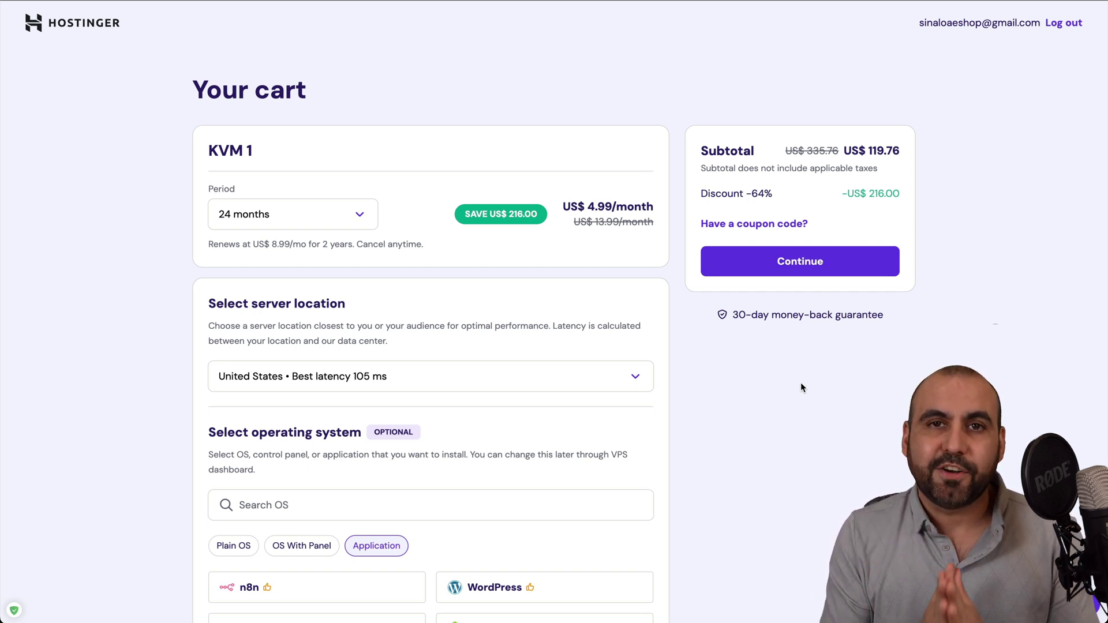
# Apply the SAASMASTER coupon code to the Hostinger cart.
pyautogui.click(760, 226)
pyautogui.click(760, 279)
pyautogui.write('SAAS')
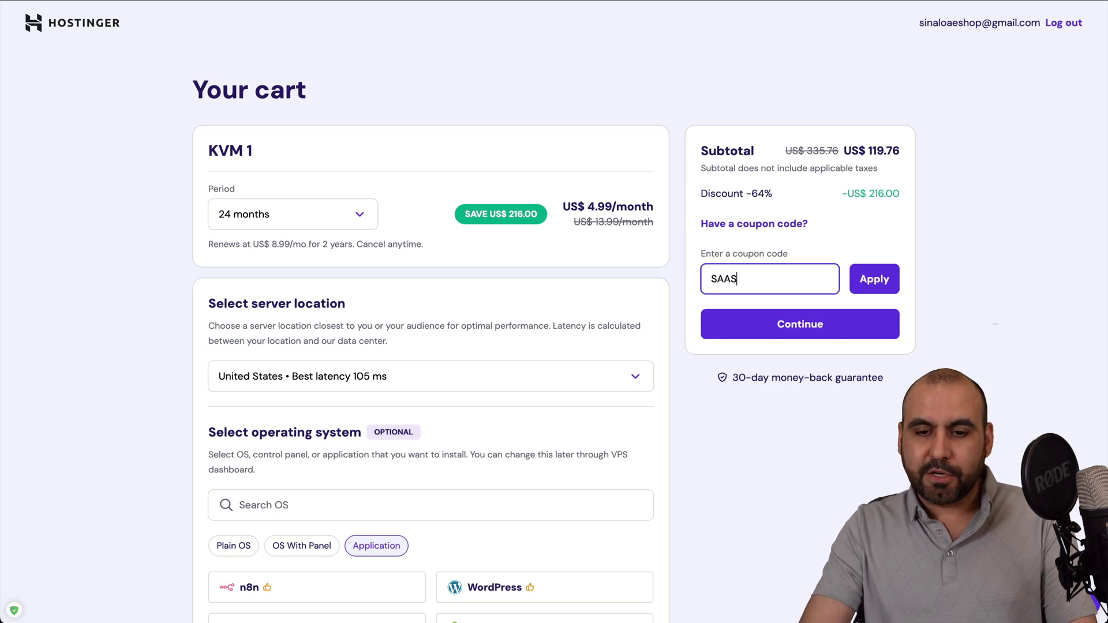
pyautogui.write('MASTER')
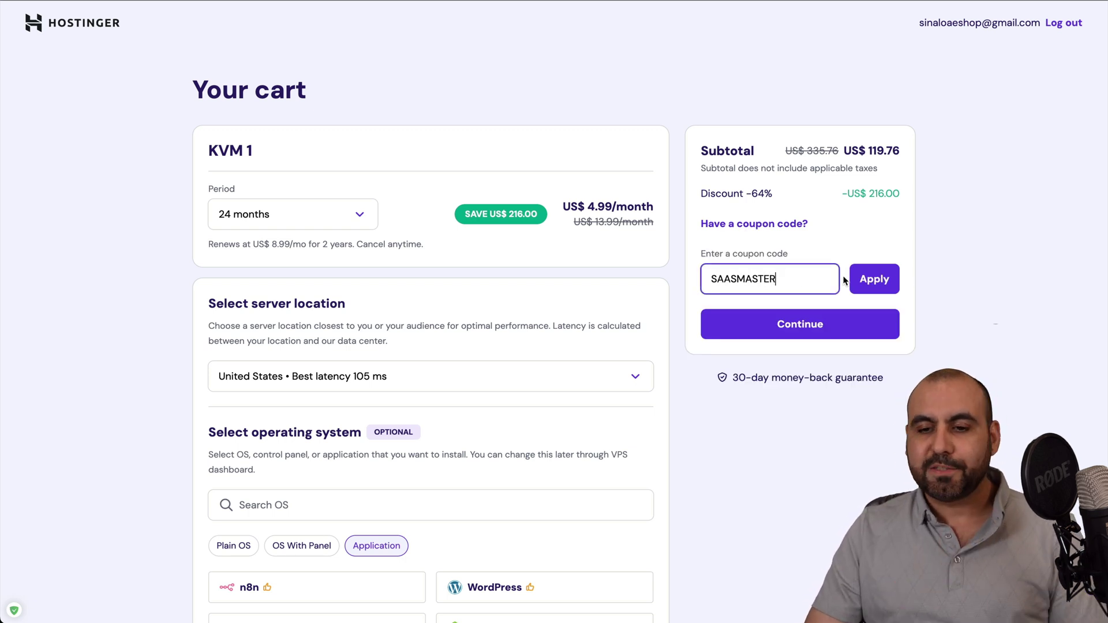
pyautogui.click(868, 280)
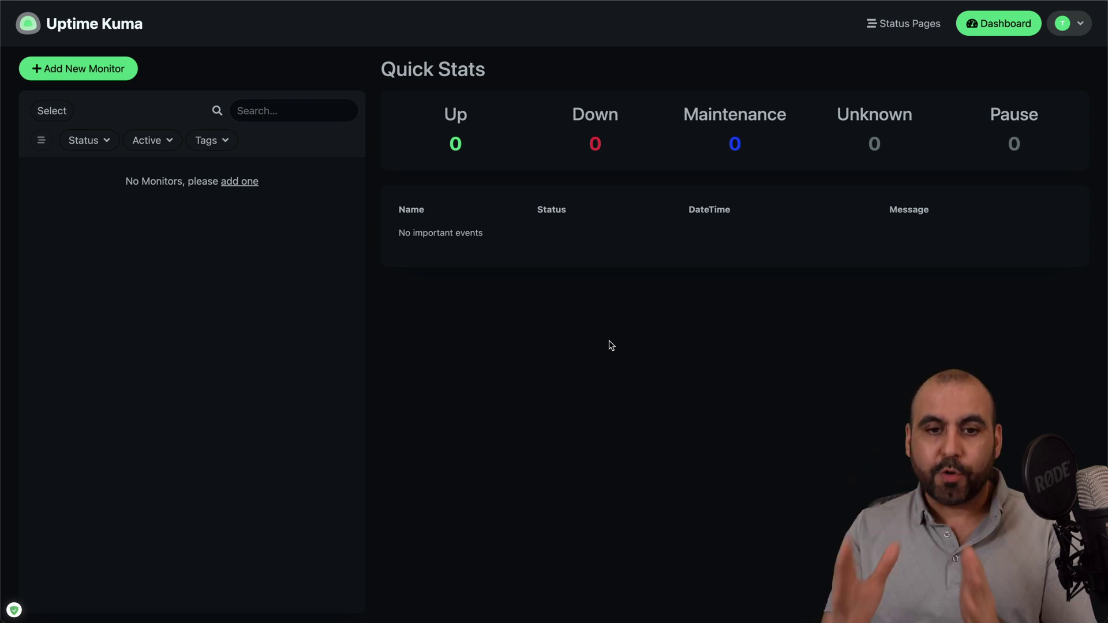
# Open the Add New Monitor form from the Uptime Kuma dashboard and show the monitor types.
pyautogui.click(92, 74)
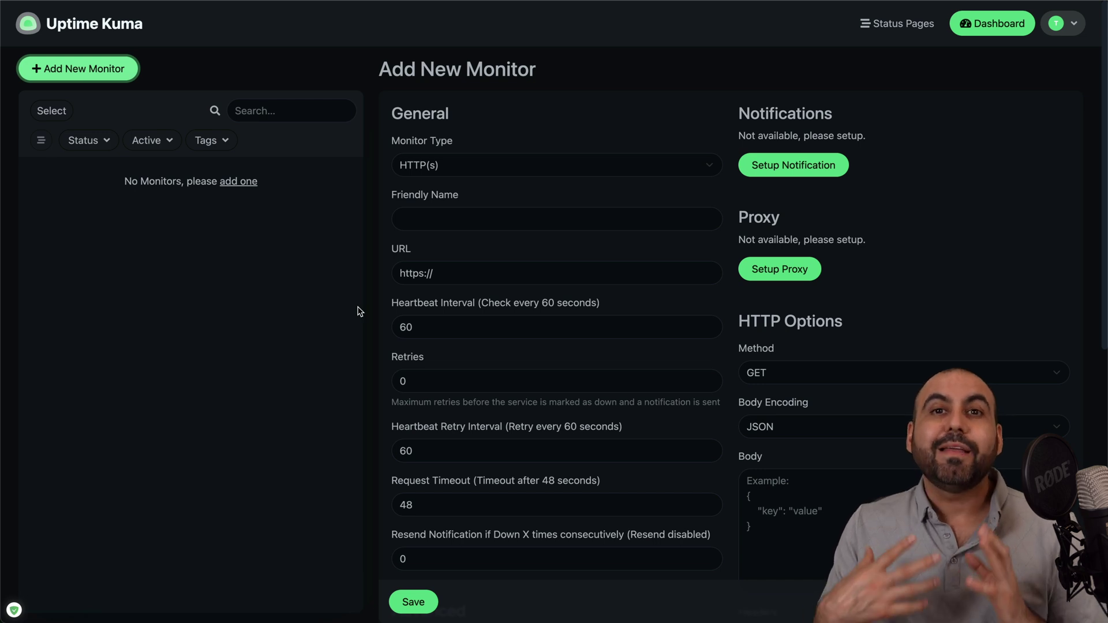
pyautogui.click(583, 166)
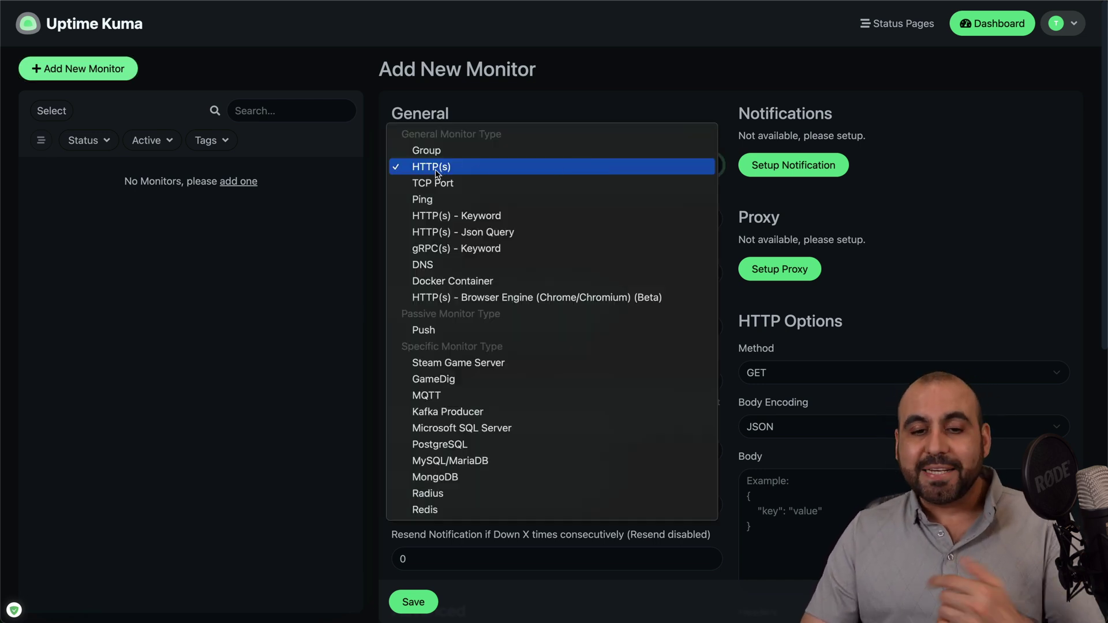
pyautogui.click(461, 172)
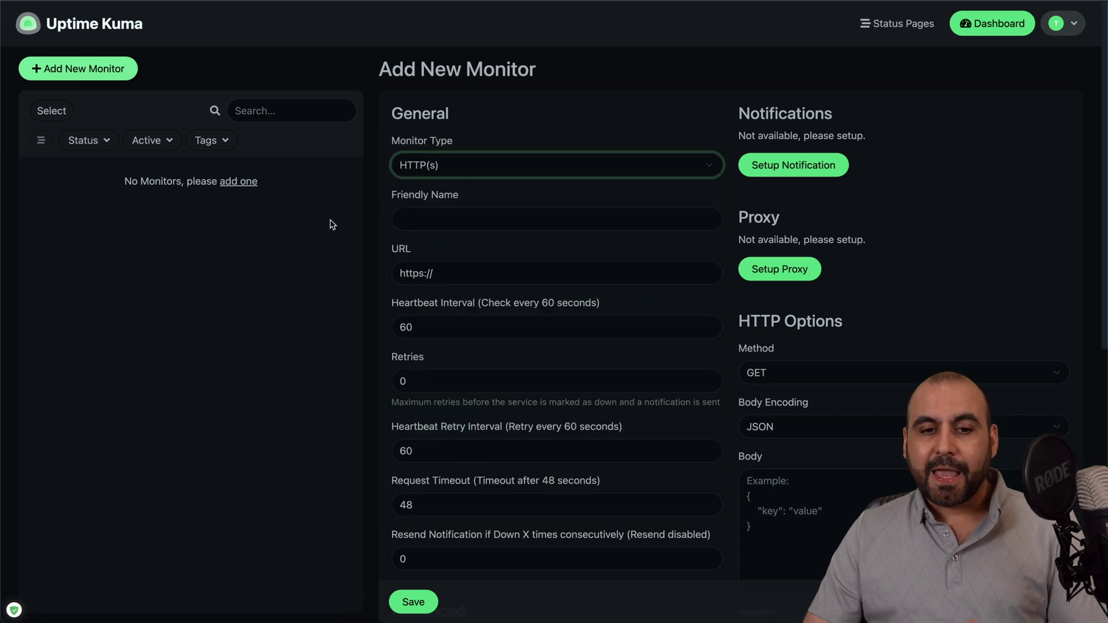
pyautogui.click(525, 215)
pyautogui.write('test d')
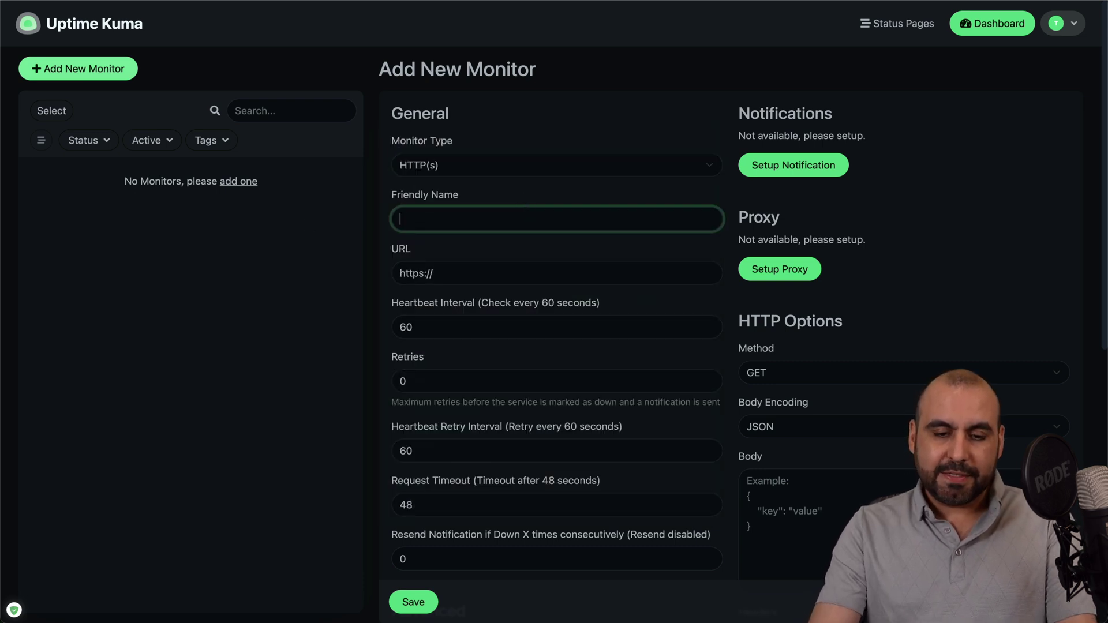
pyautogui.write('omain')
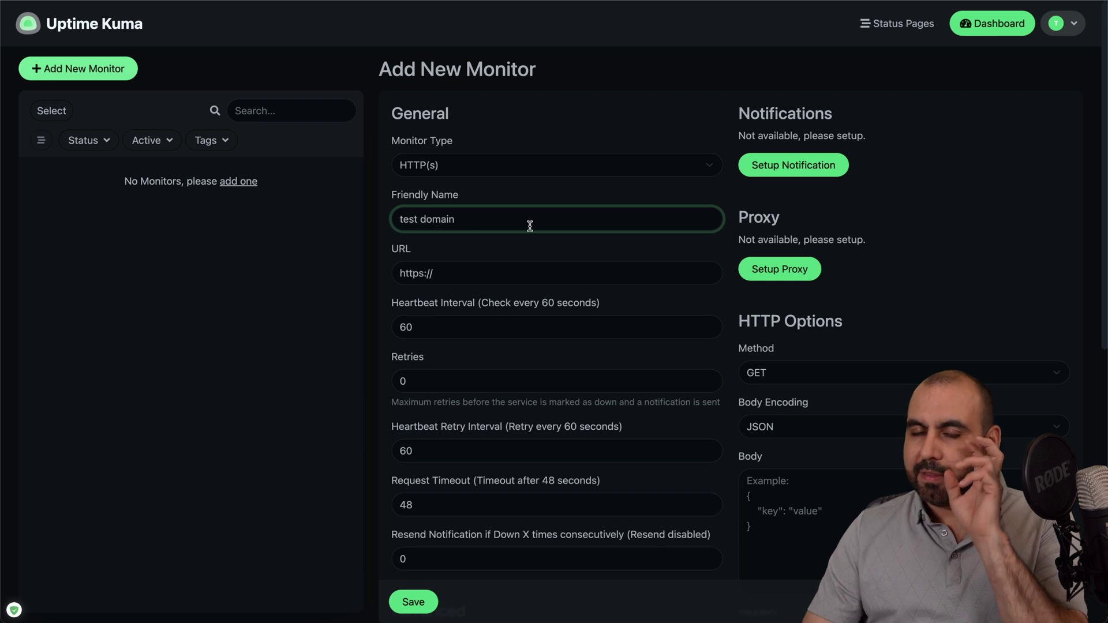
pyautogui.click(472, 271)
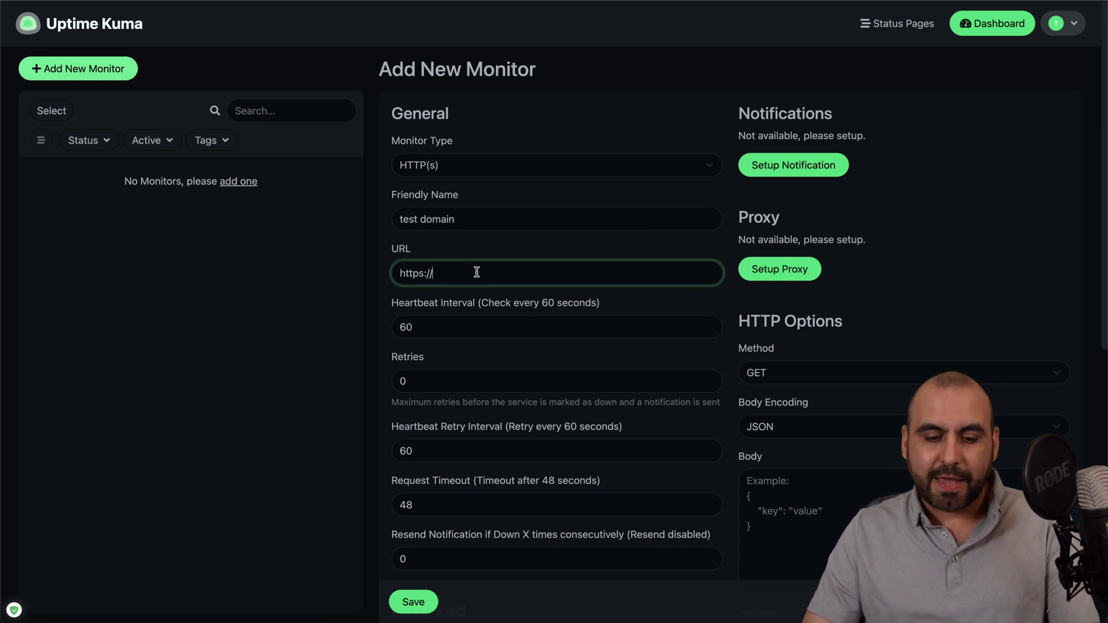
pyautogui.write('saasmaste.com')
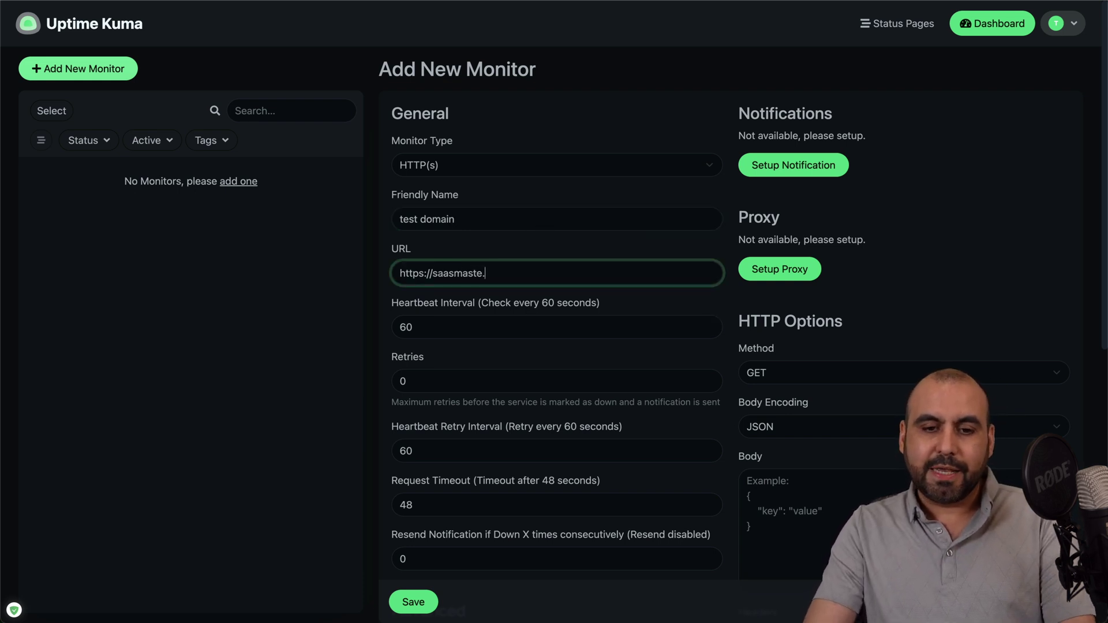
pyautogui.press('BackSpace')
pyautogui.press('BackSpace')
pyautogui.press('BackSpace')
pyautogui.write('net')
pyautogui.scroll(-2, 424, 181)
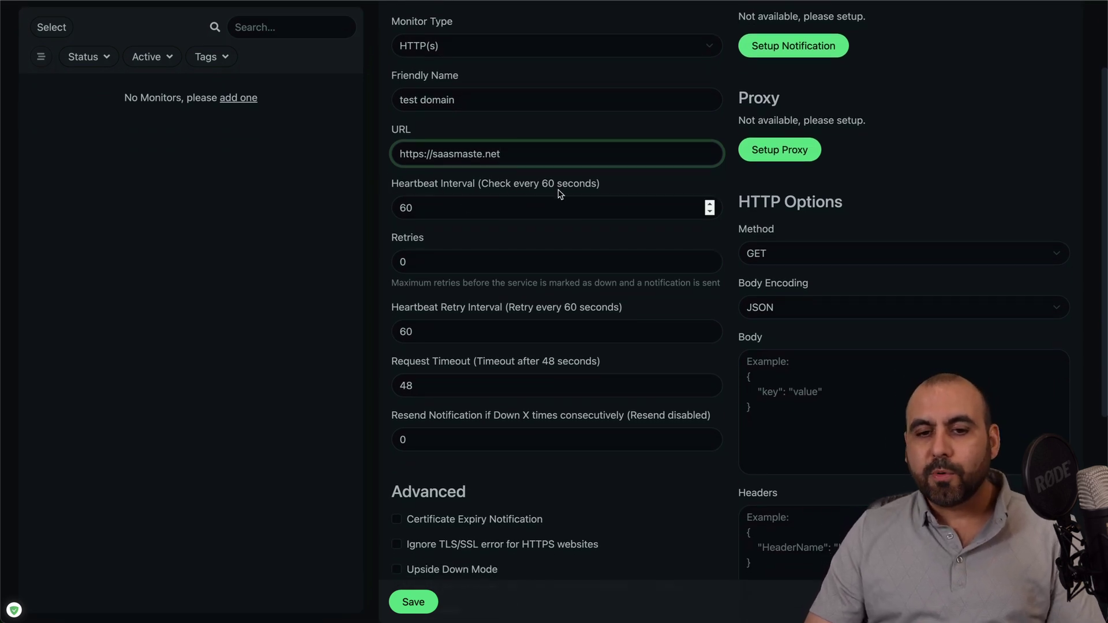
pyautogui.click(528, 206)
# Set the heartbeat interval to 30 seconds.
pyautogui.hotkey('ctrl', 'a')
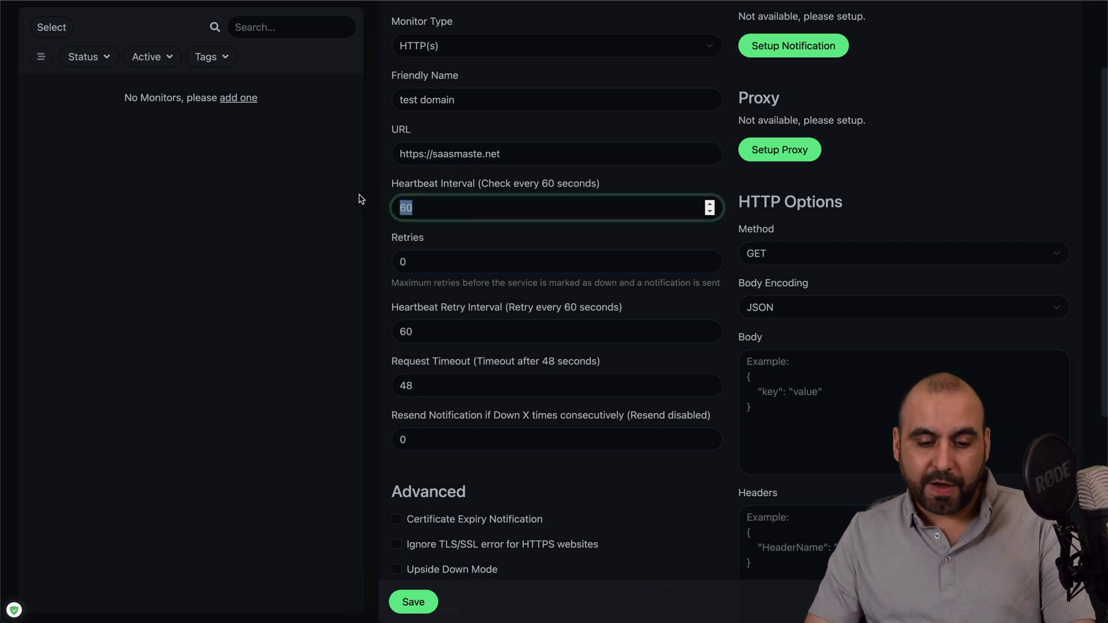
pyautogui.write('5')
pyautogui.click(362, 238)
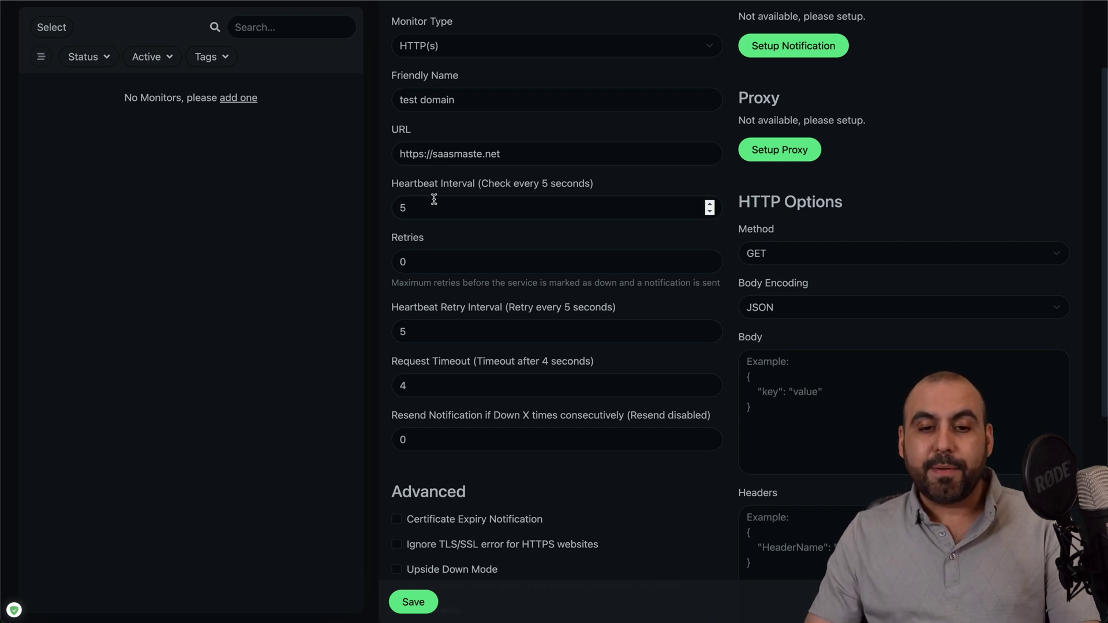
pyautogui.moveTo(434, 202); pyautogui.dragTo(393, 208)
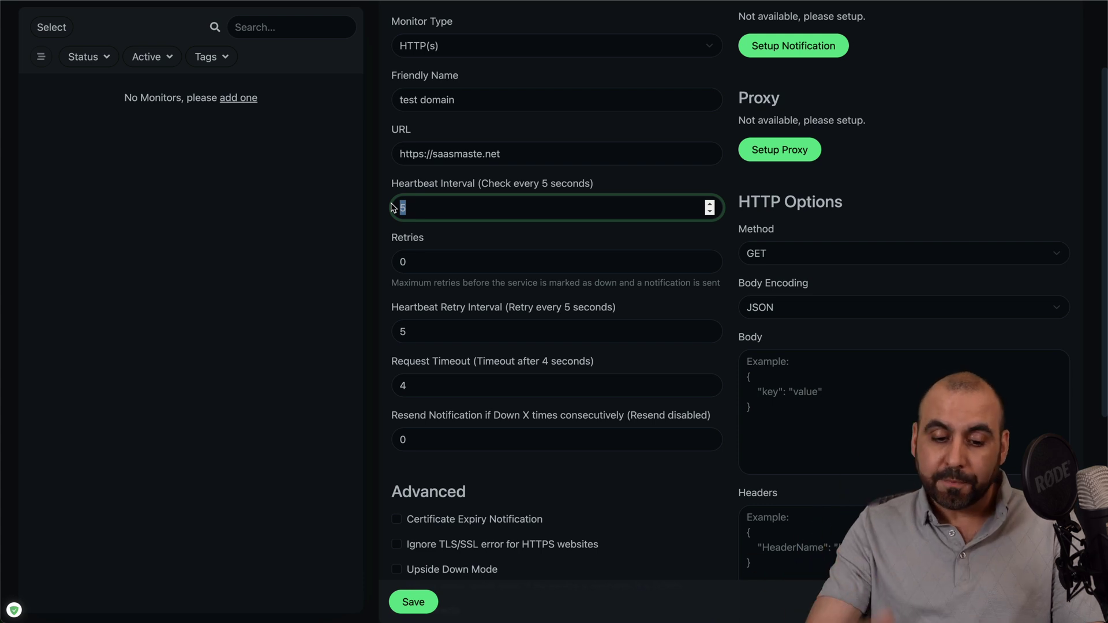
pyautogui.write('30')
pyautogui.click(394, 238)
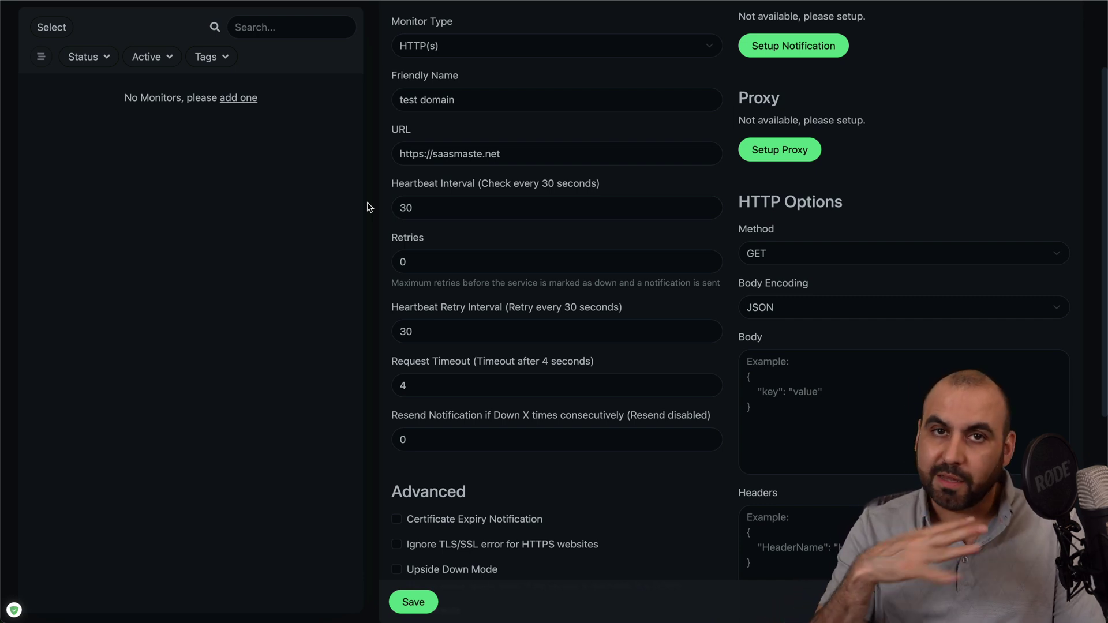
# Set Retries to 3.
pyautogui.click(436, 255)
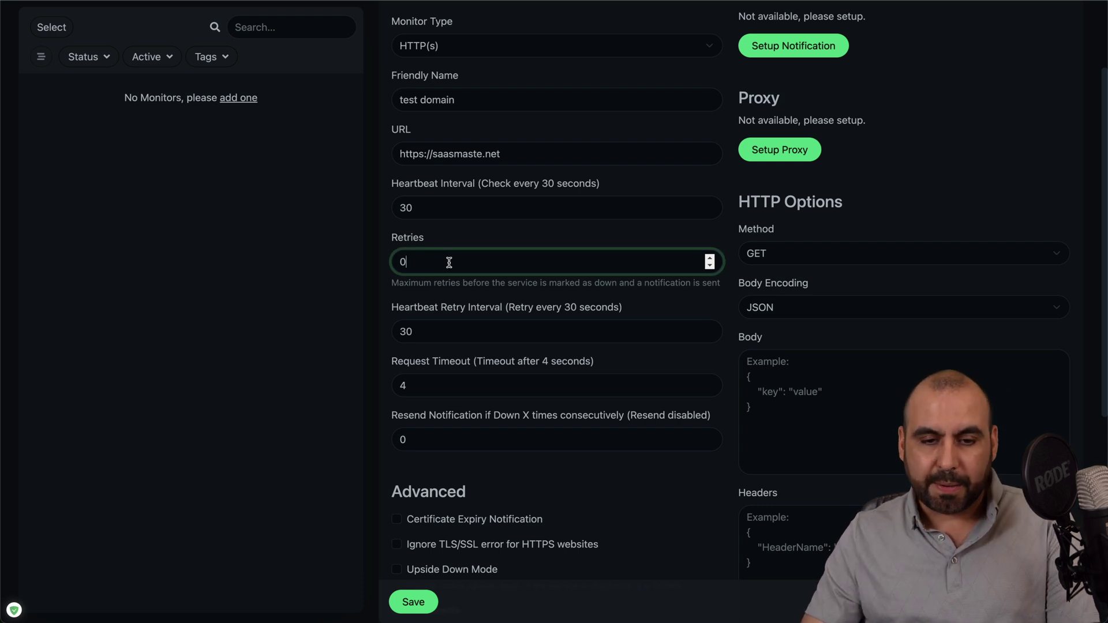
pyautogui.moveTo(411, 262); pyautogui.dragTo(380, 265)
pyautogui.write('3')
pyautogui.click(385, 276)
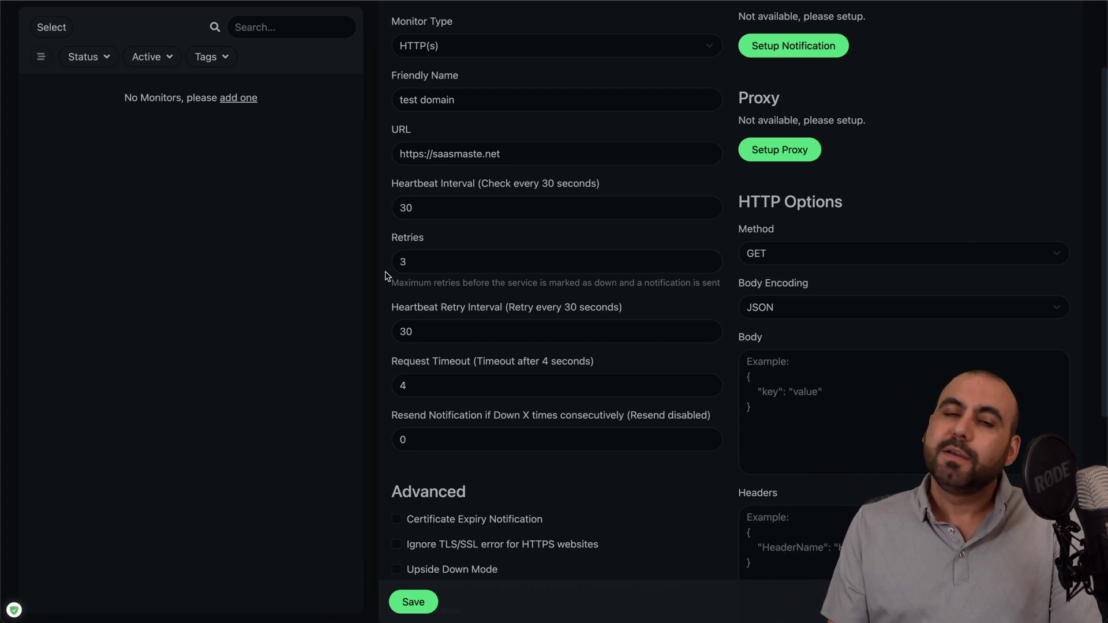
pyautogui.scroll(-1, 385, 276)
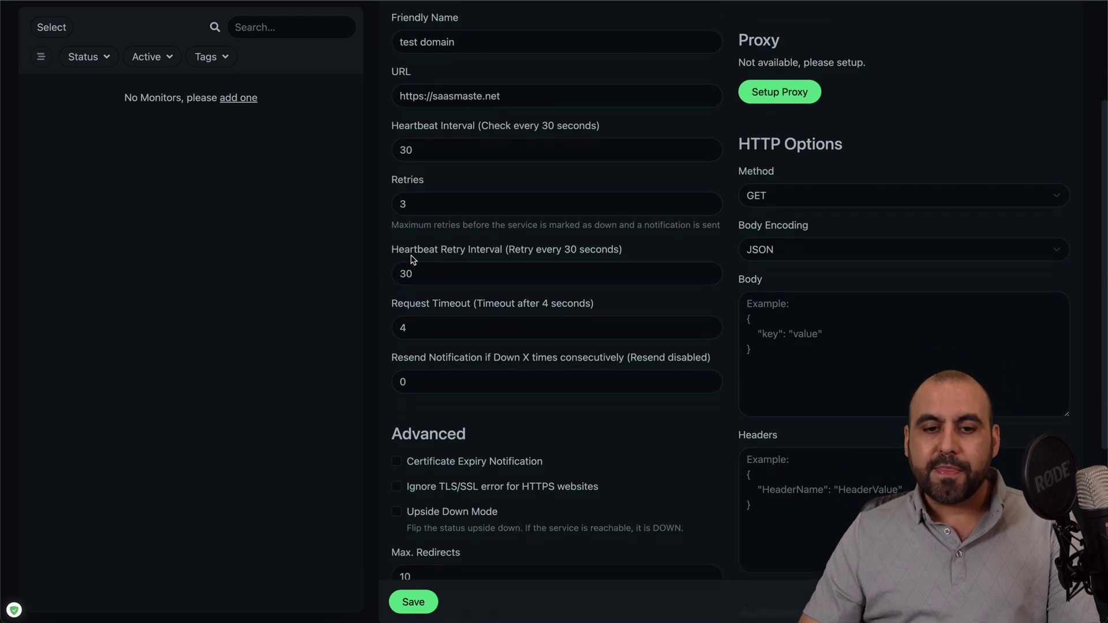
# Change the heartbeat retry interval from 30 to 10 seconds.
pyautogui.moveTo(476, 274); pyautogui.dragTo(386, 276)
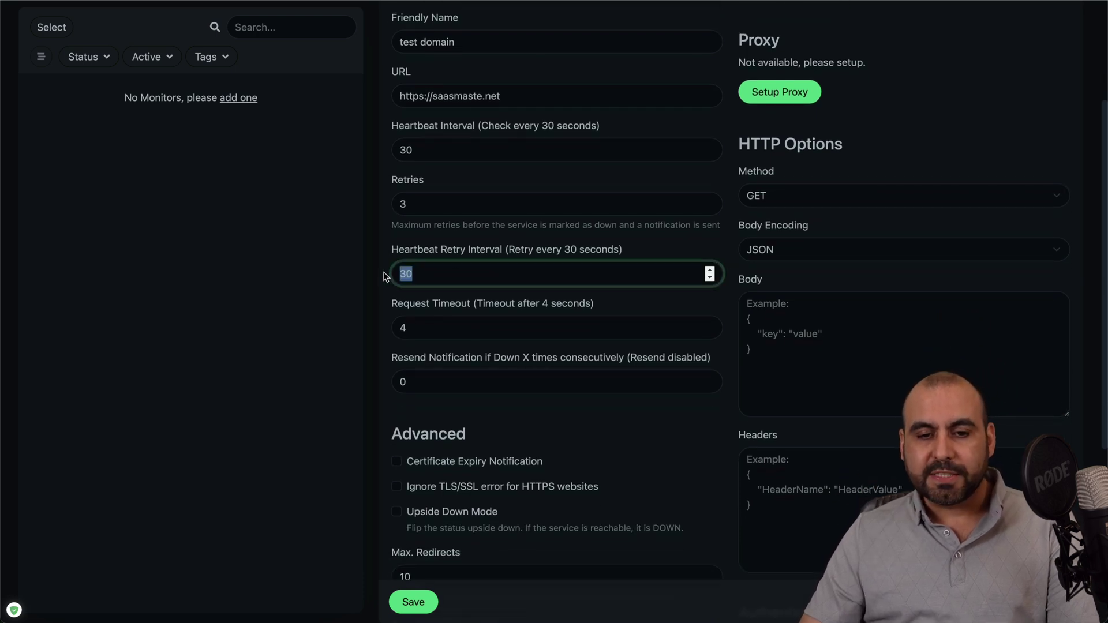
pyautogui.click(433, 151)
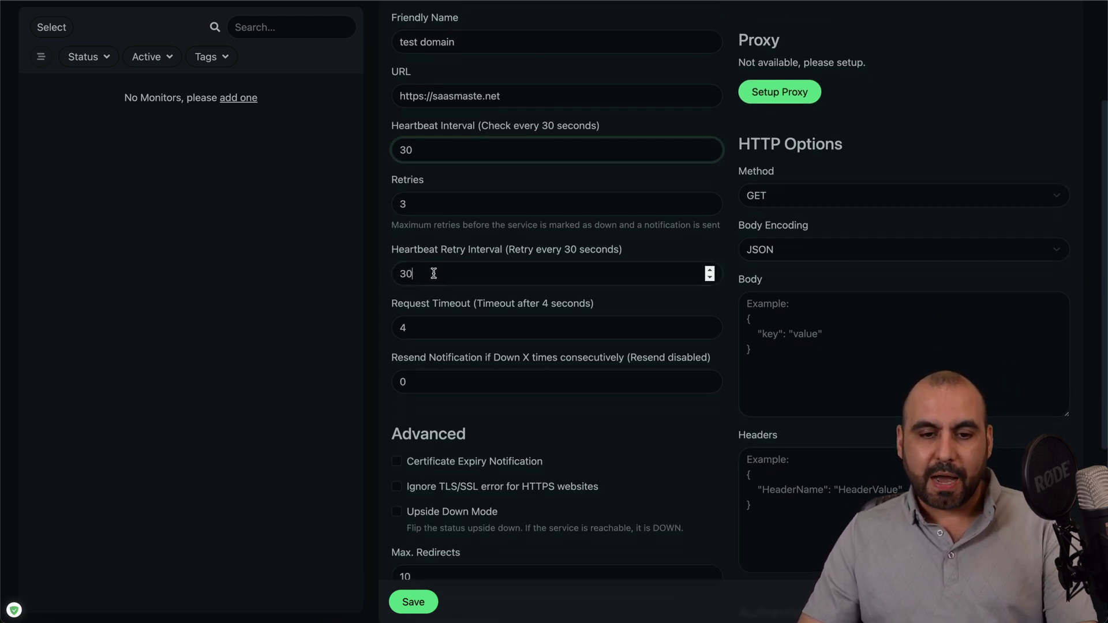
pyautogui.moveTo(505, 272); pyautogui.dragTo(381, 277)
pyautogui.write('10')
pyautogui.click(368, 266)
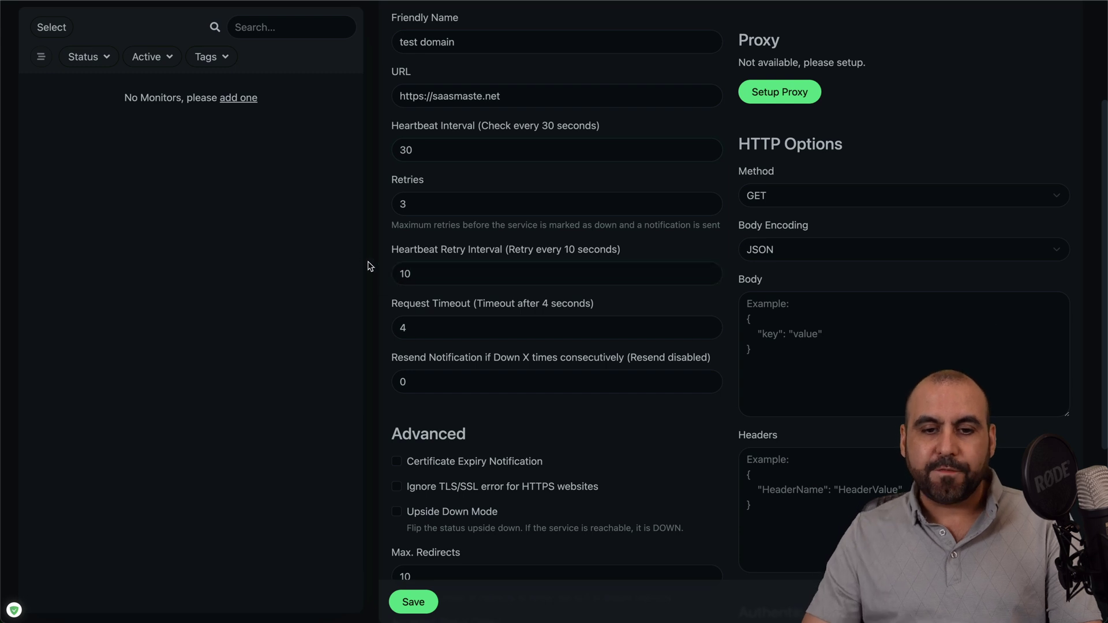
pyautogui.moveTo(457, 277)
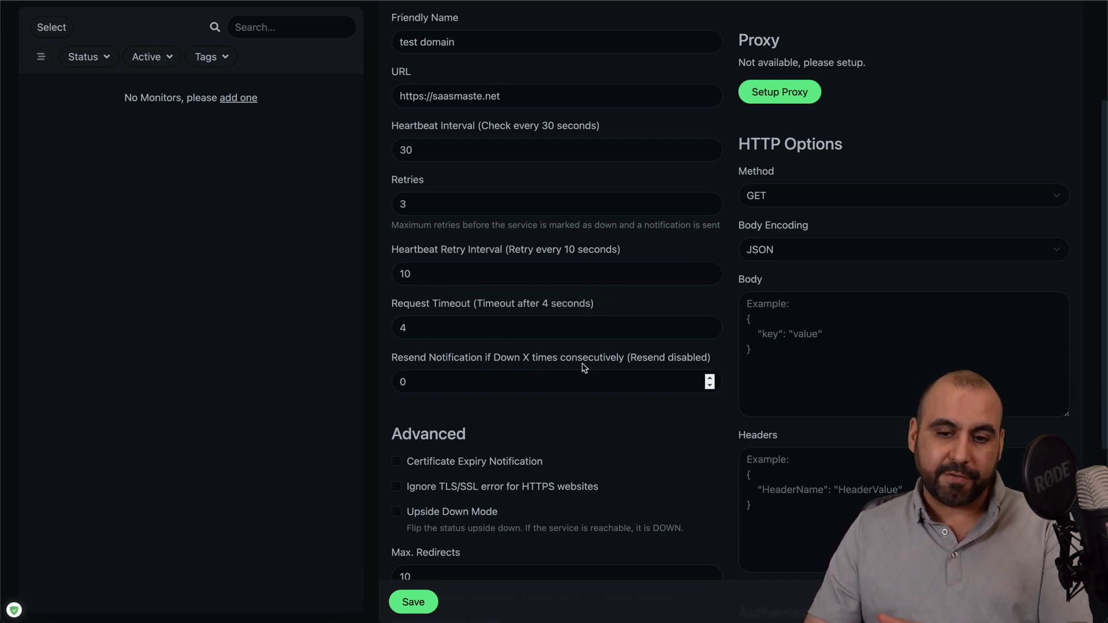
# Leave Resend Notification at 0 and review the further monitor options.
pyautogui.moveTo(457, 383); pyautogui.dragTo(387, 388)
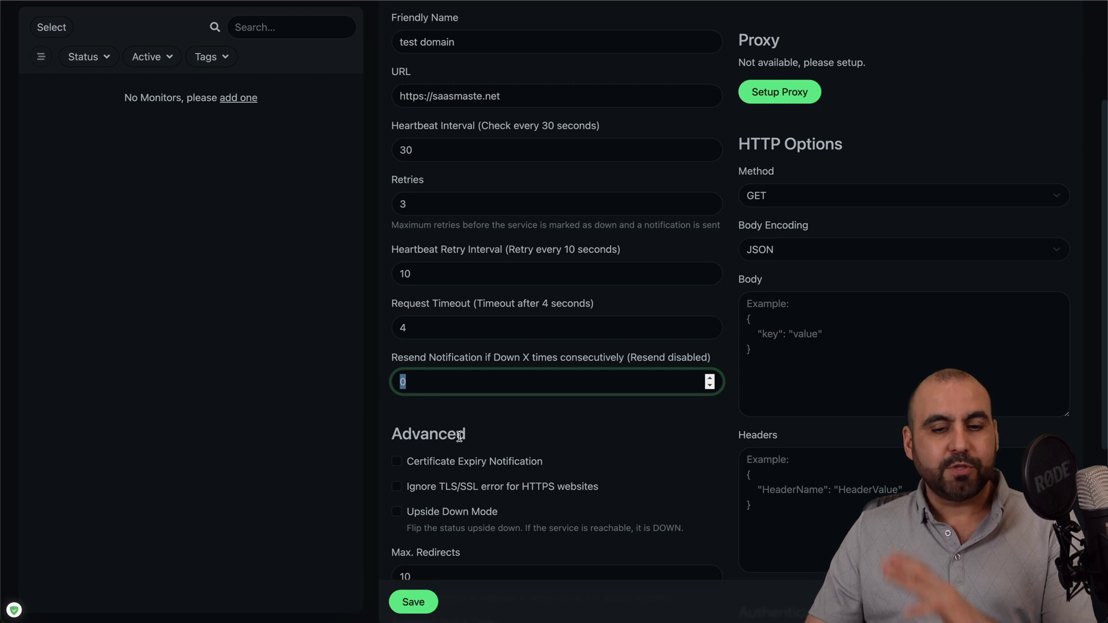
pyautogui.scroll(-2, 478, 473)
pyautogui.click(392, 305)
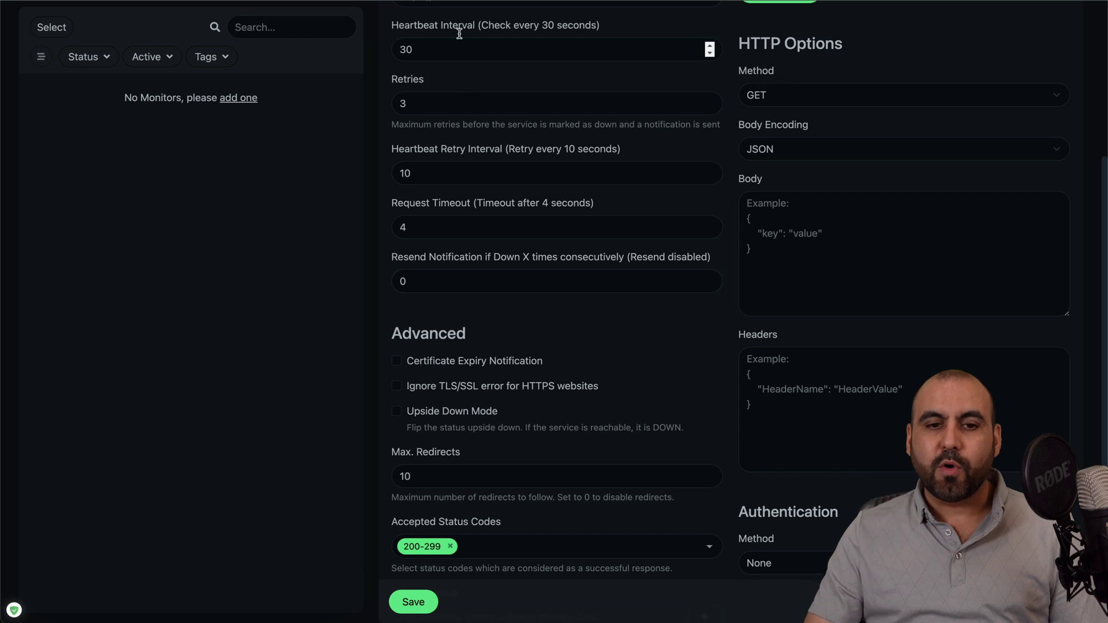
pyautogui.scroll(-2, 400, 420)
pyautogui.scroll(-1, 401, 404)
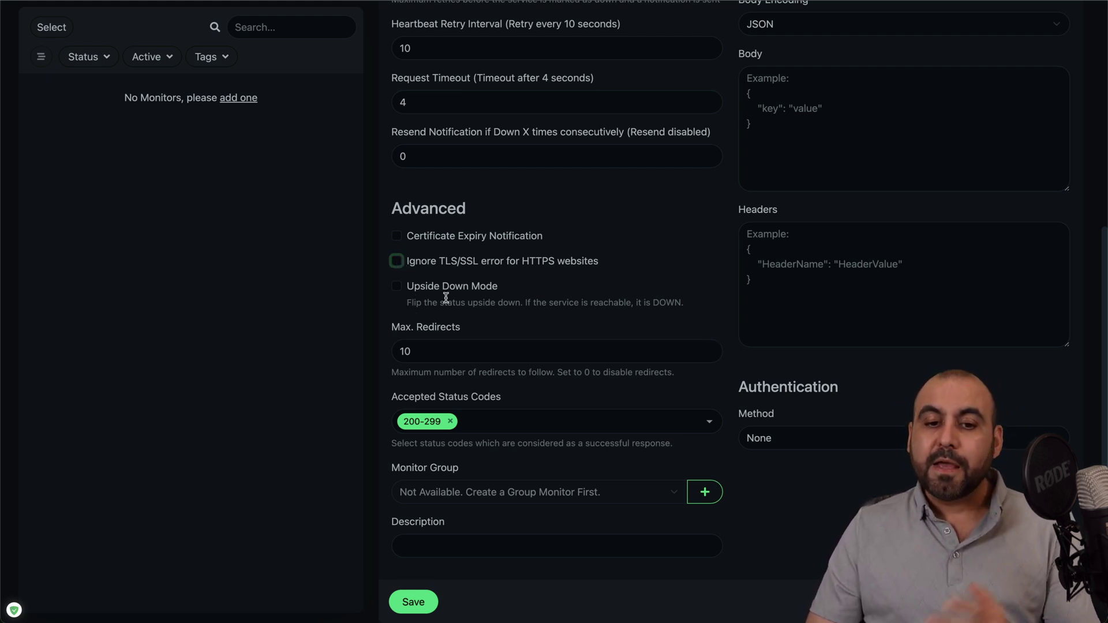
pyautogui.scroll(-3, 491, 340)
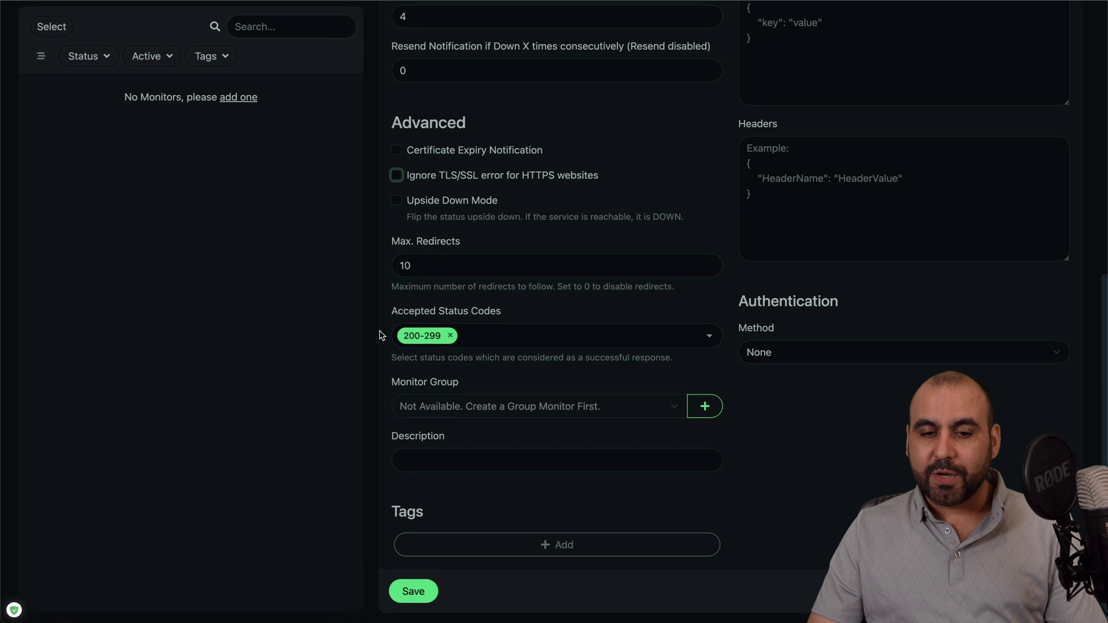
pyautogui.moveTo(382, 314); pyautogui.dragTo(561, 314)
pyautogui.click(562, 315)
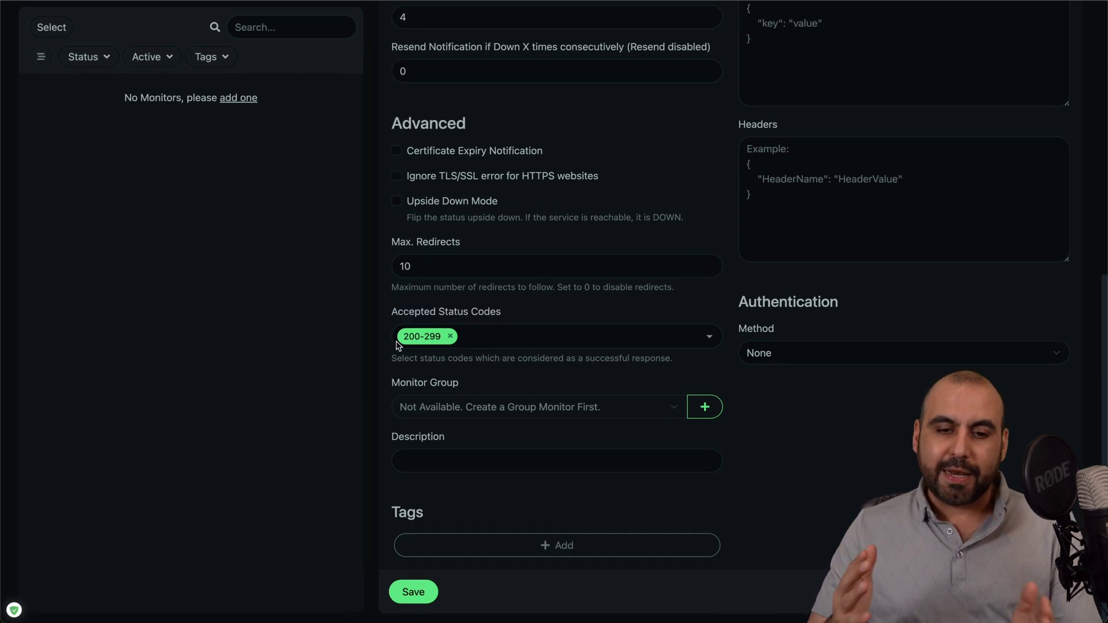
# Check the Accepted Status Codes list, keeping 200-299, and return to the top of the form.
pyautogui.click(700, 341)
pyautogui.scroll(-5, 530, 265)
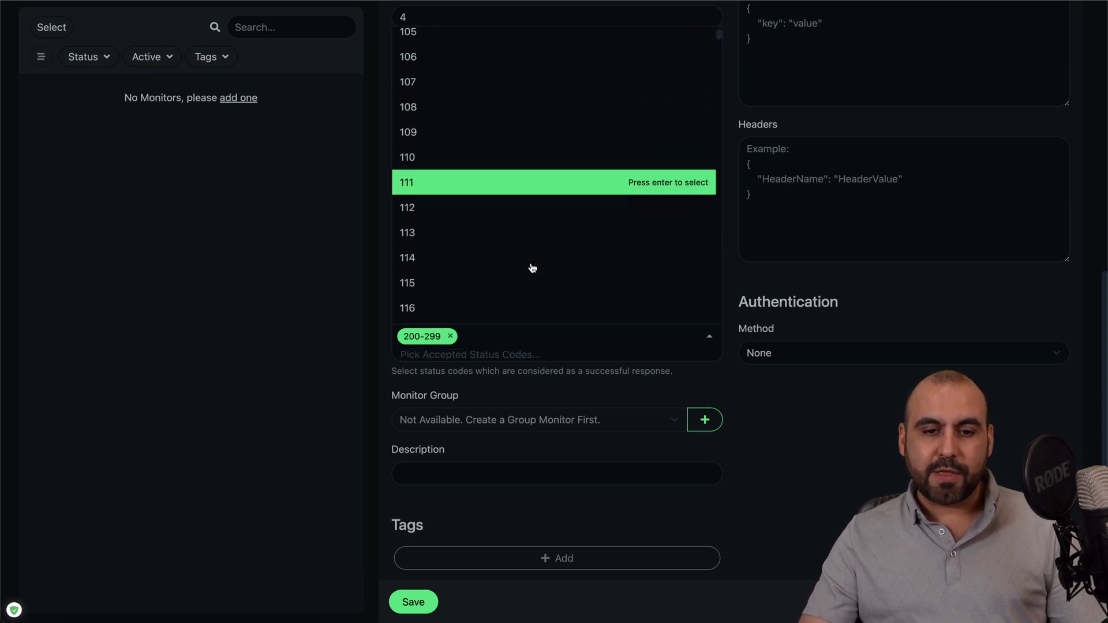
pyautogui.scroll(-12, 532, 268)
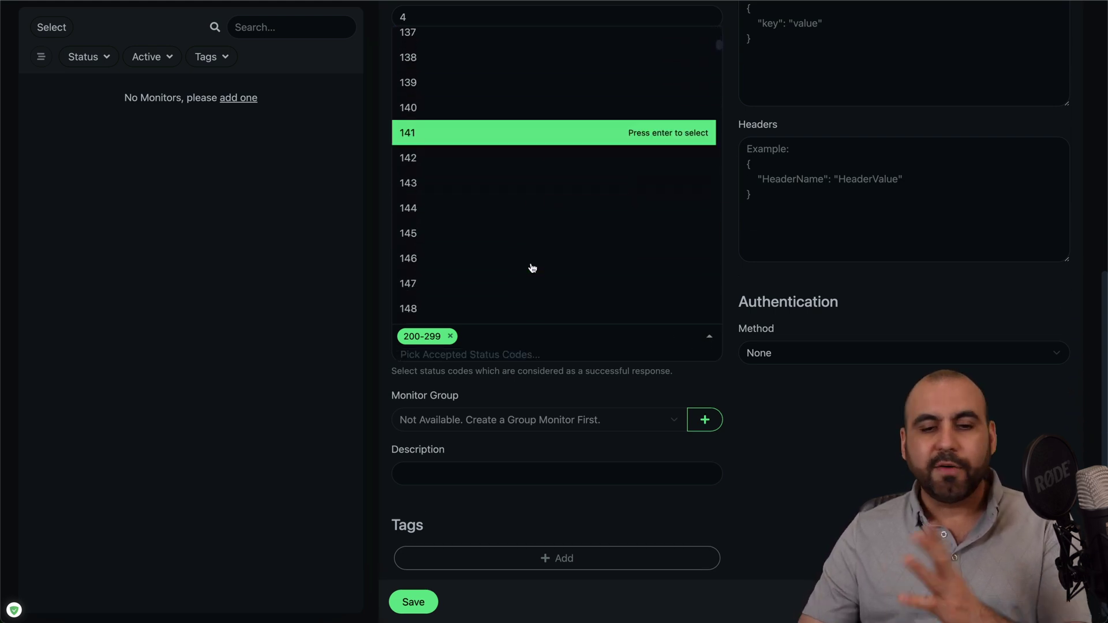
pyautogui.scroll(-8, 532, 268)
pyautogui.click(355, 324)
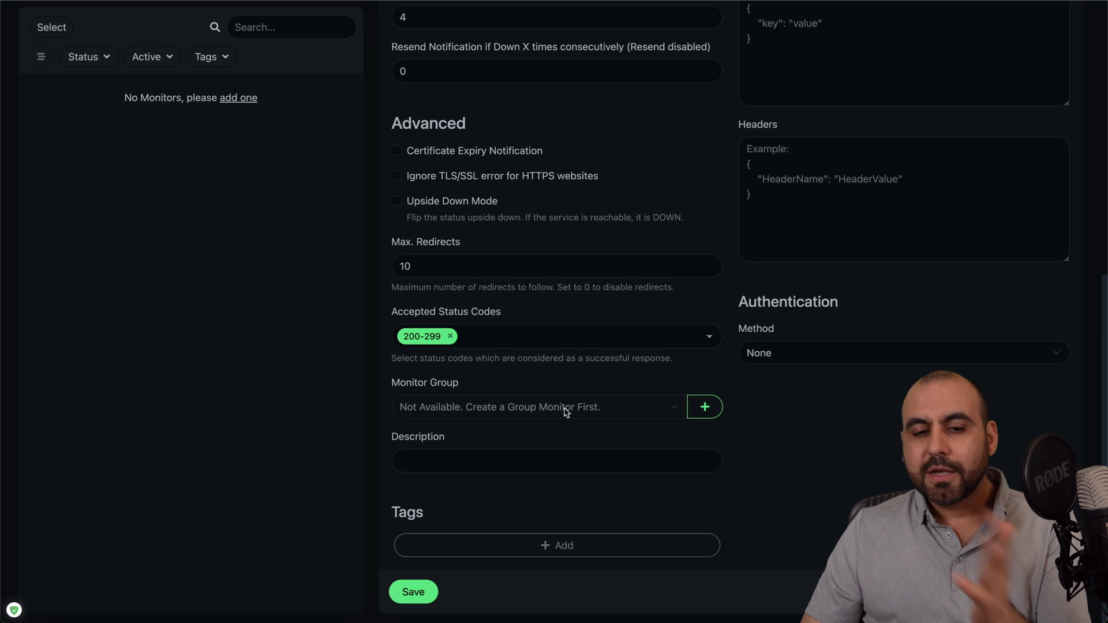
pyautogui.click(485, 452)
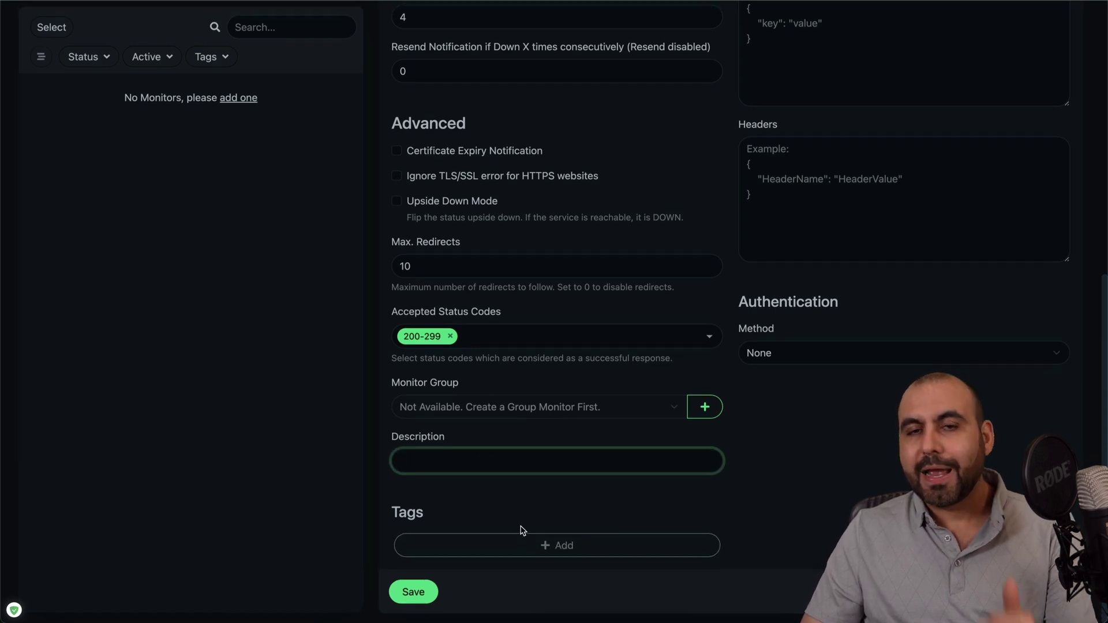
pyautogui.scroll(10, 531, 508)
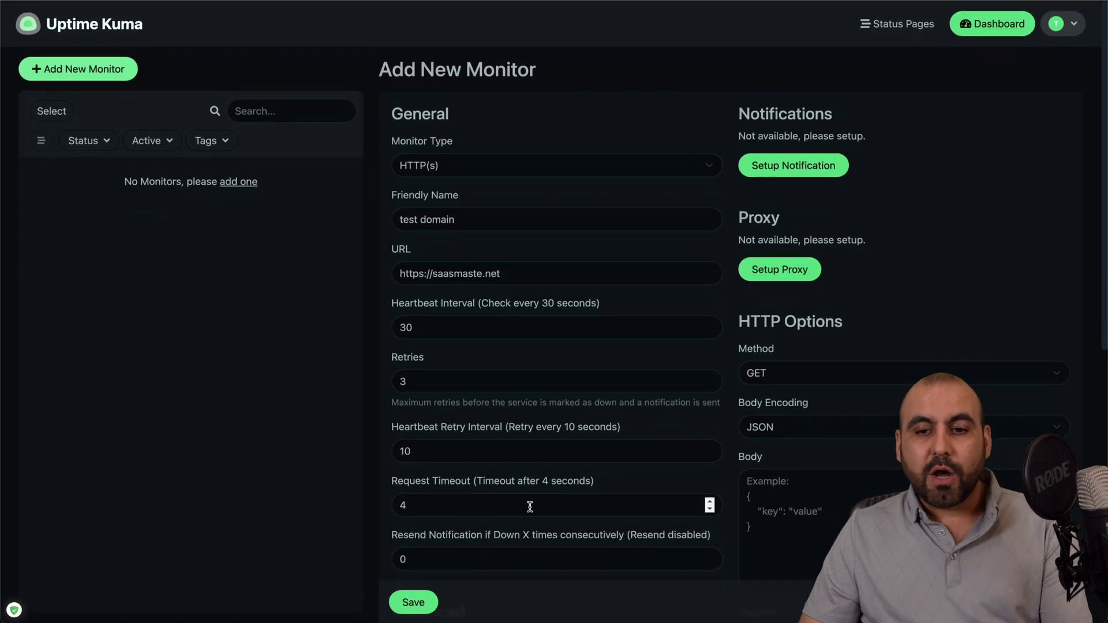
pyautogui.click(820, 167)
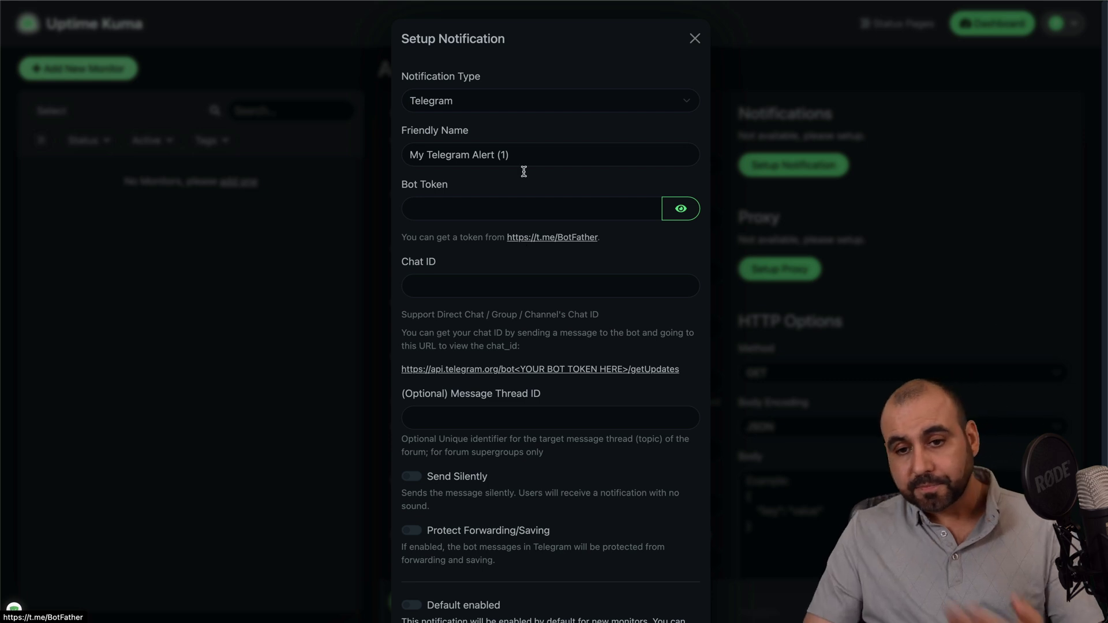
pyautogui.click(577, 101)
pyautogui.scroll(10, 614, 173)
pyautogui.scroll(5, 615, 173)
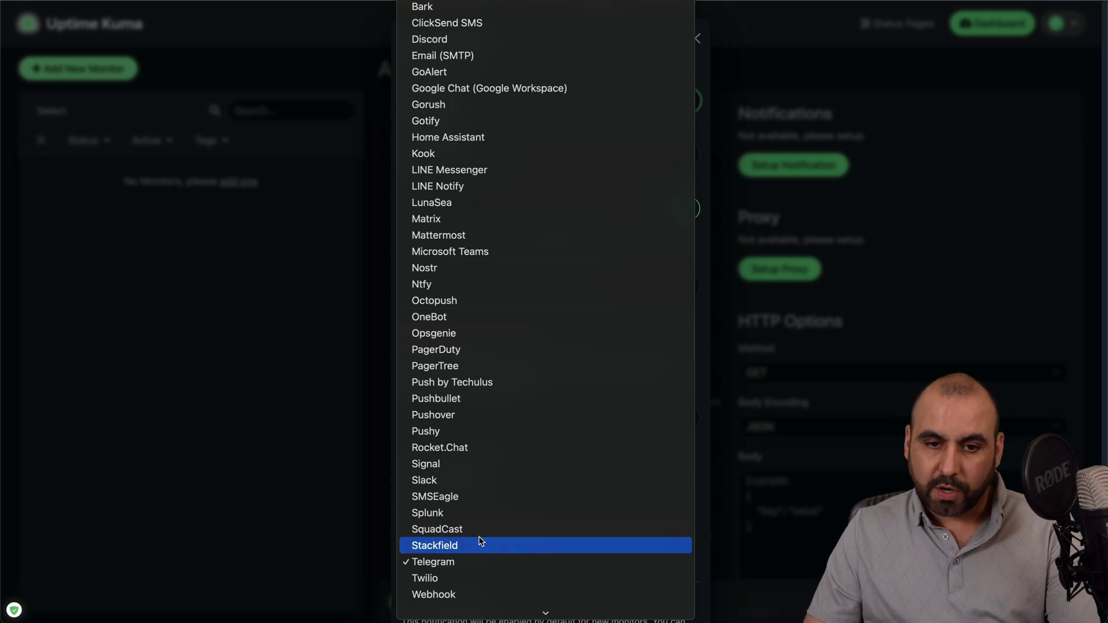
pyautogui.click(487, 56)
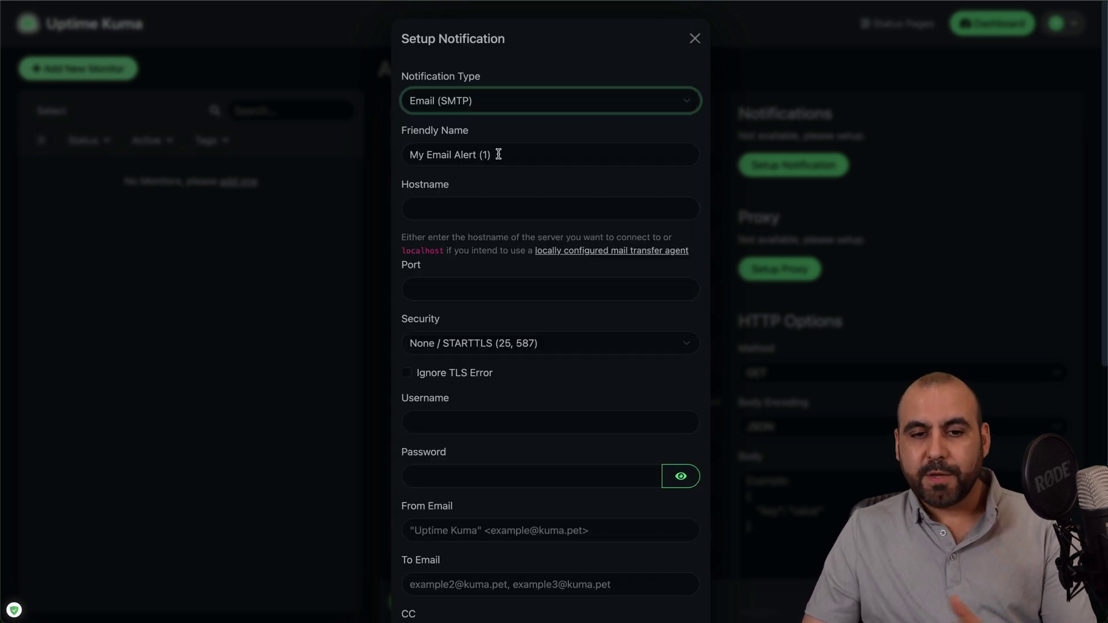
pyautogui.scroll(-7, 502, 358)
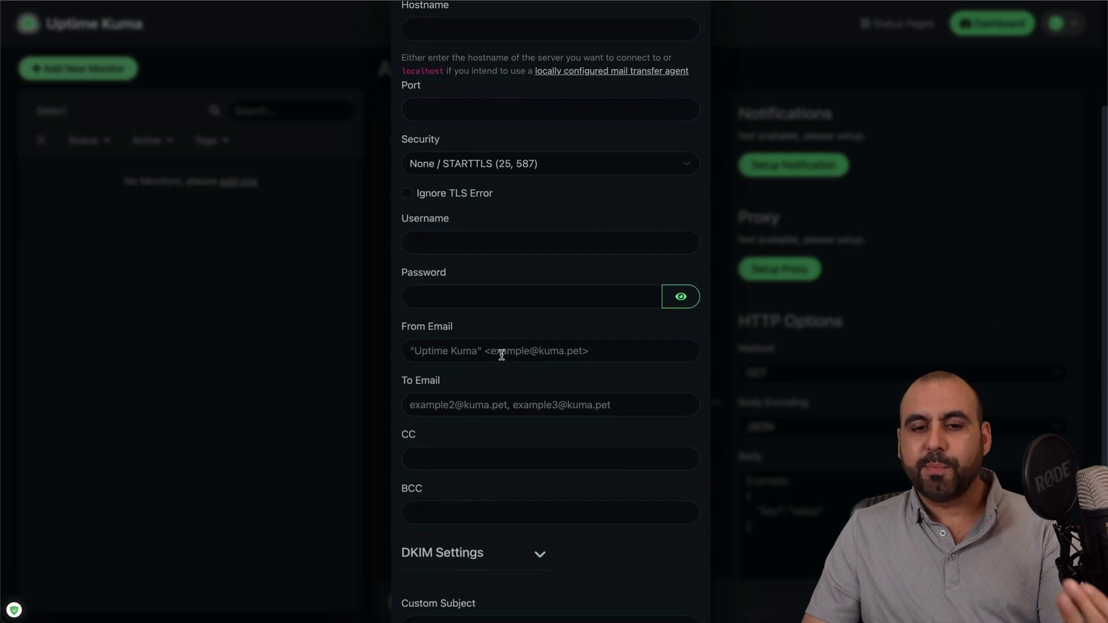
pyautogui.scroll(-1, 502, 357)
pyautogui.scroll(8, 502, 359)
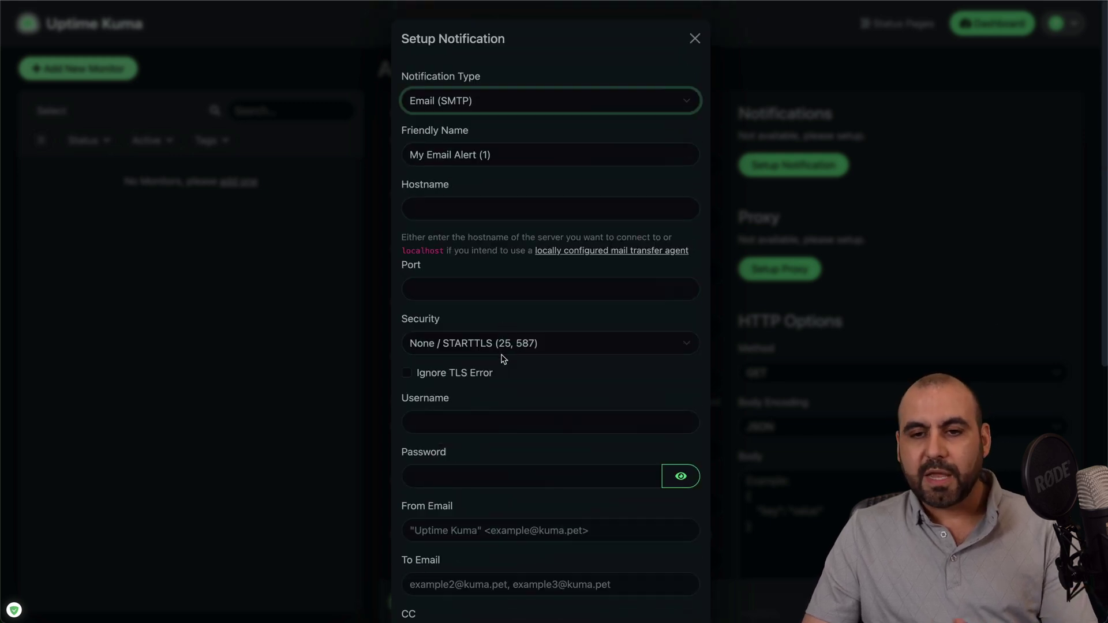
pyautogui.click(696, 40)
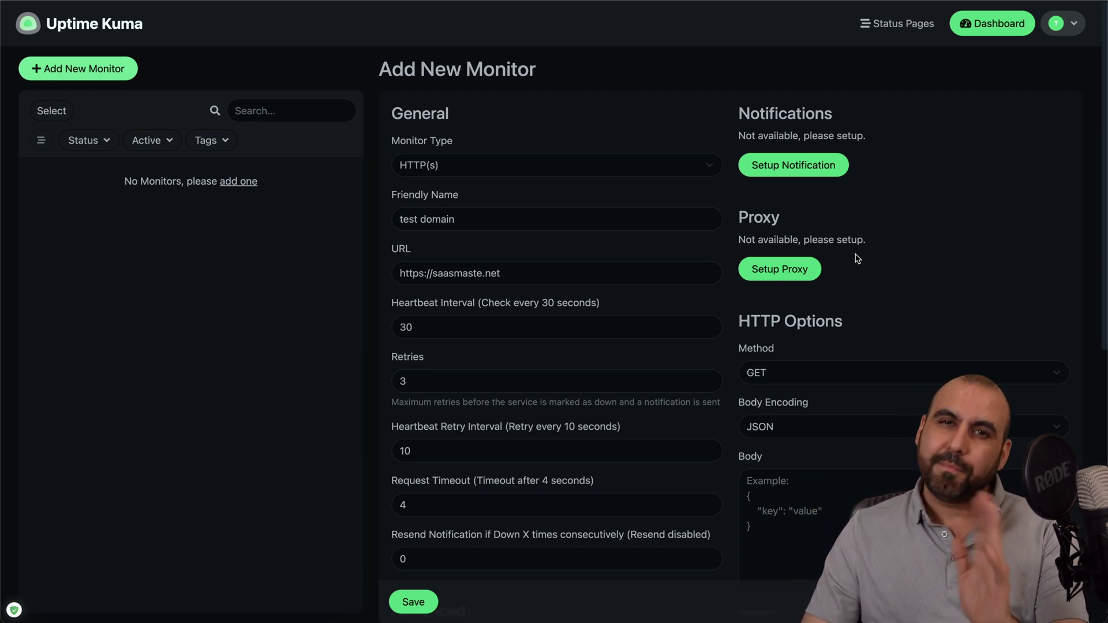
pyautogui.click(778, 264)
pyautogui.click(507, 102)
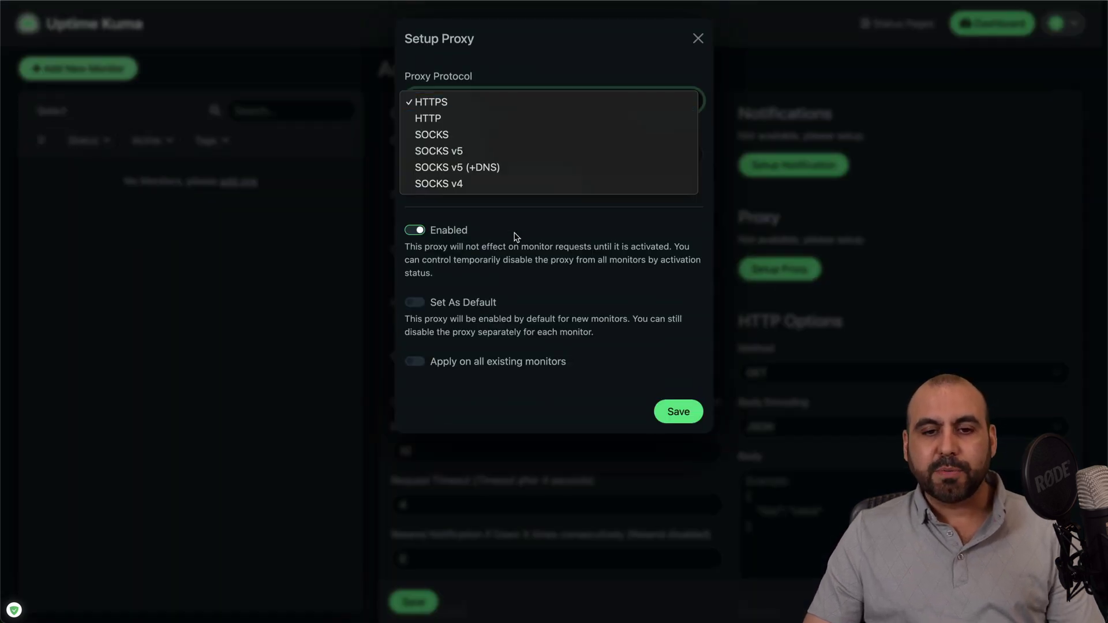
pyautogui.click(618, 366)
pyautogui.click(696, 38)
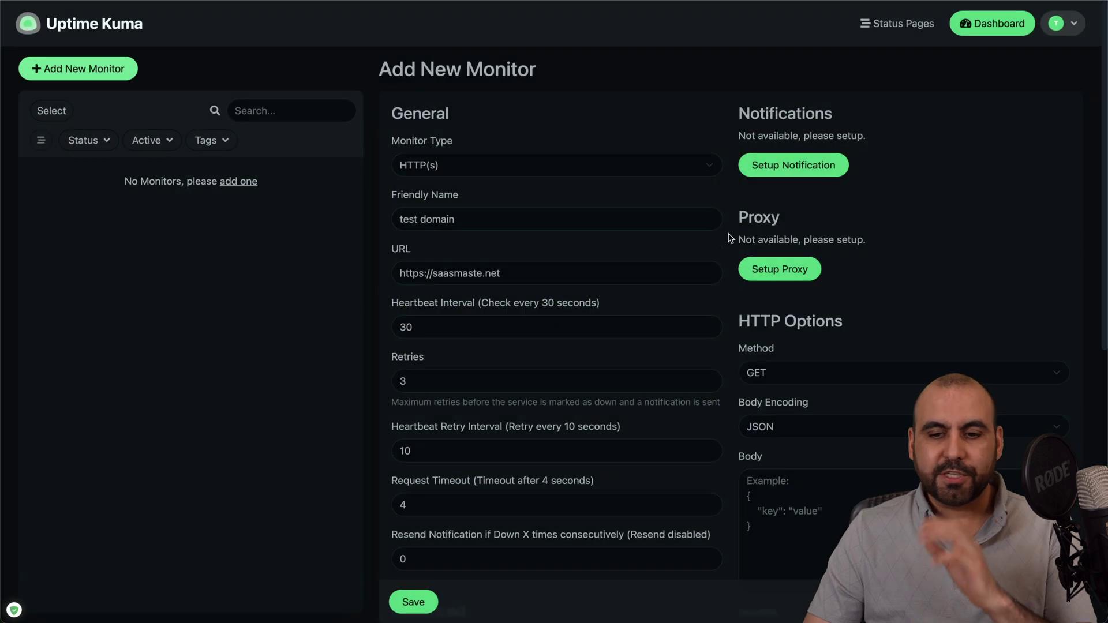
pyautogui.scroll(-5, 729, 238)
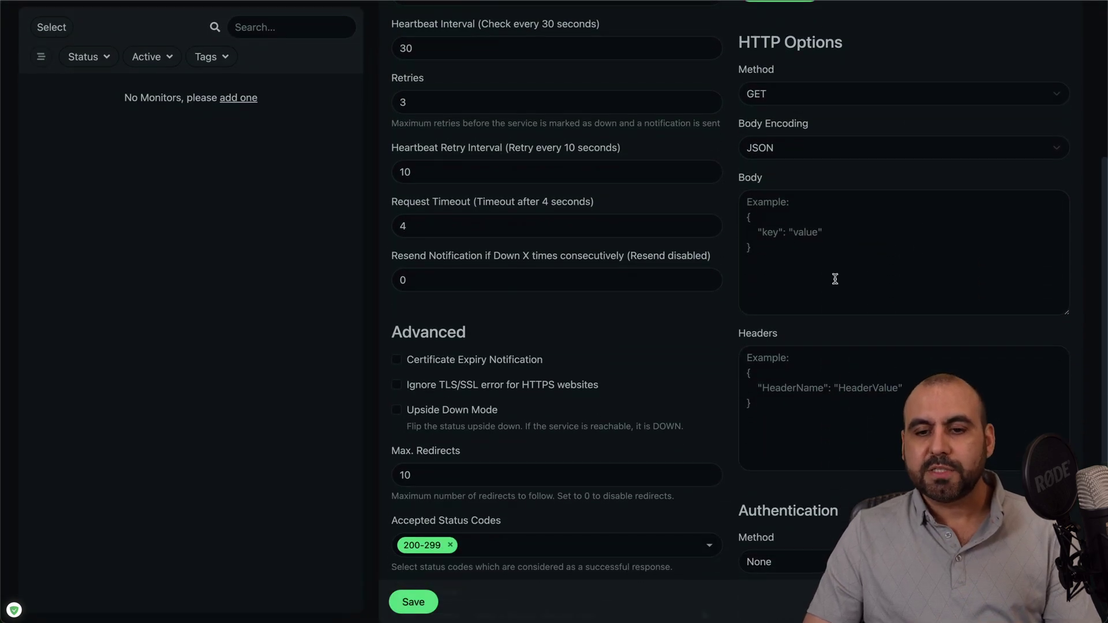
pyautogui.scroll(-4, 790, 317)
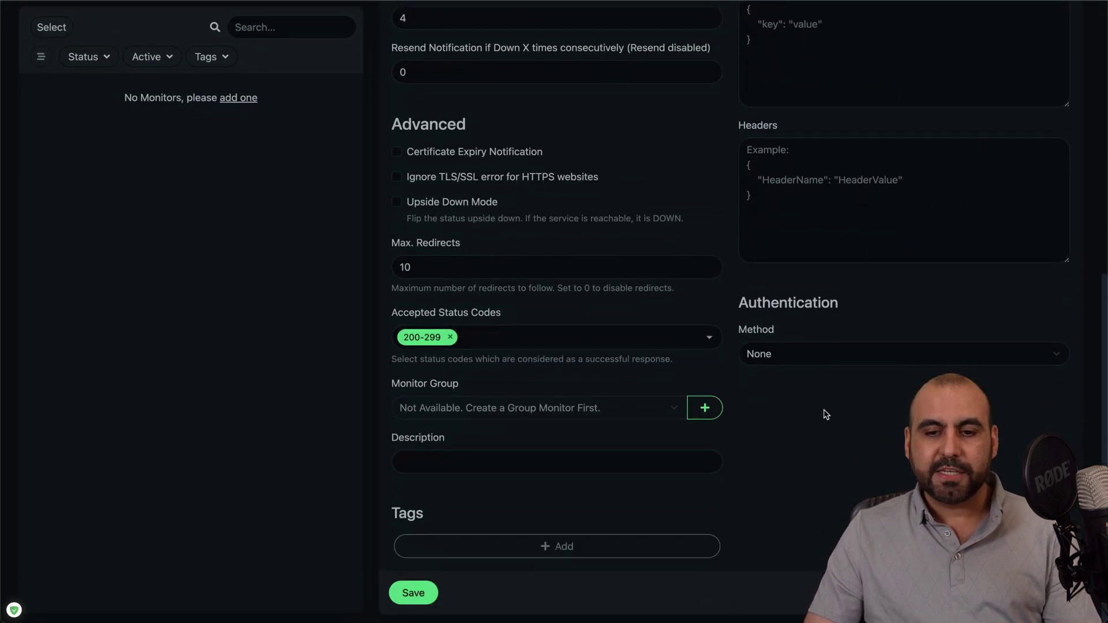
pyautogui.click(1063, 355)
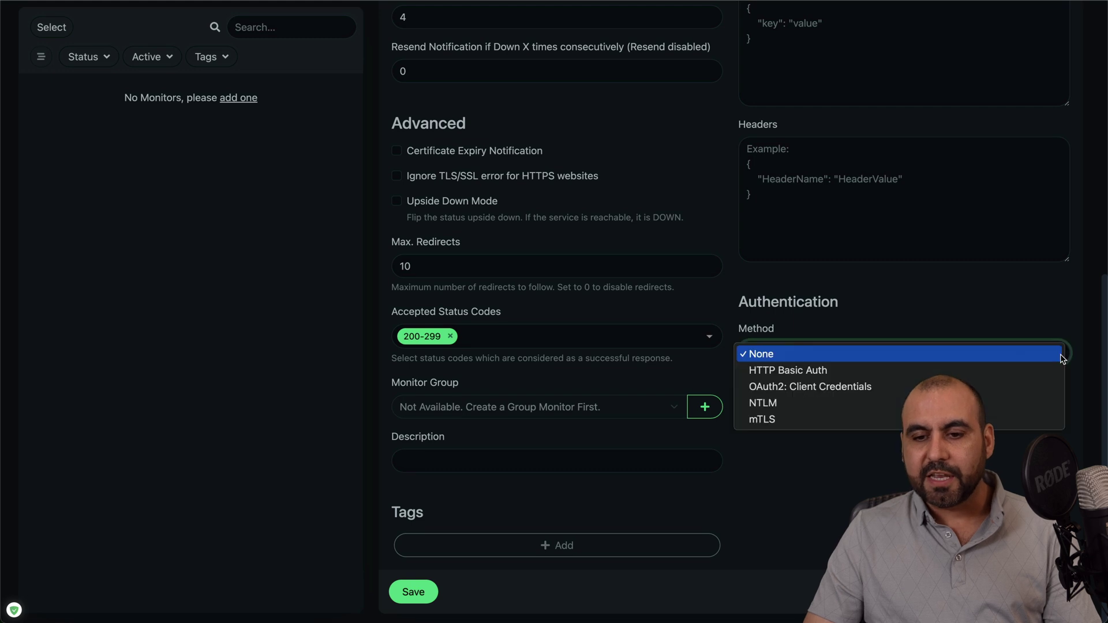
pyautogui.click(835, 492)
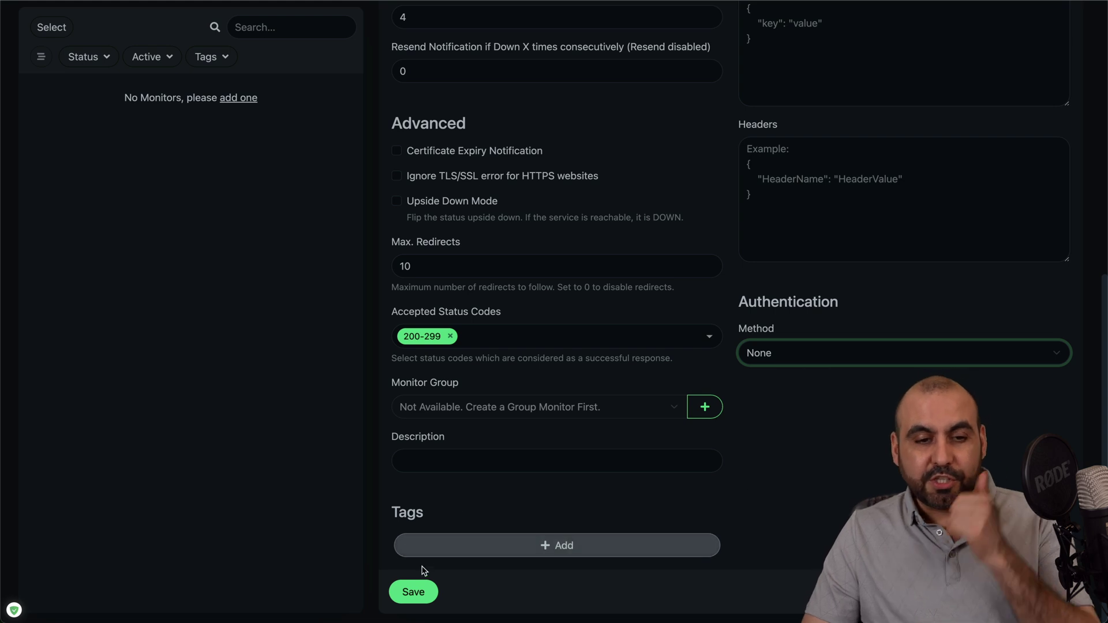
pyautogui.scroll(10, 399, 347)
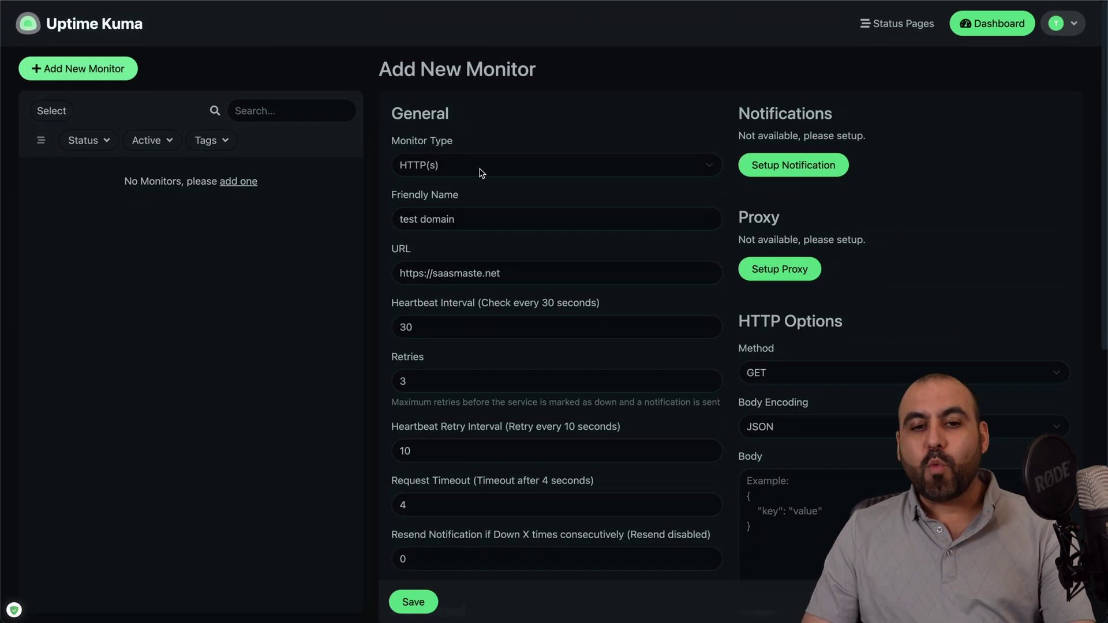
# Try TCP Port and then Ping as the monitor type before choosing DNS.
pyautogui.click(480, 172)
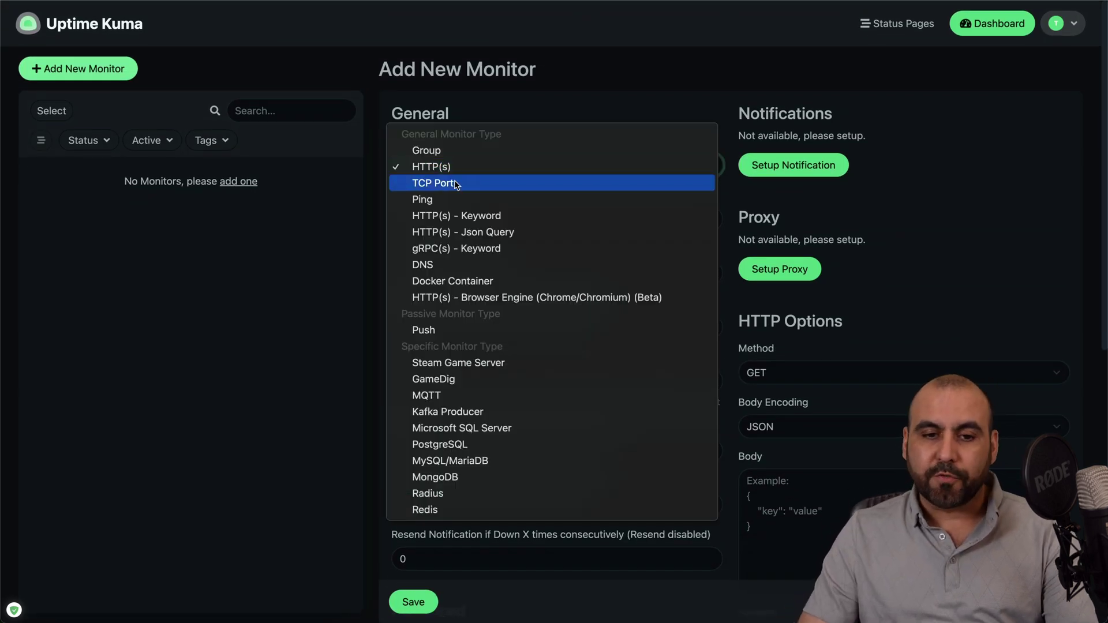
pyautogui.click(456, 183)
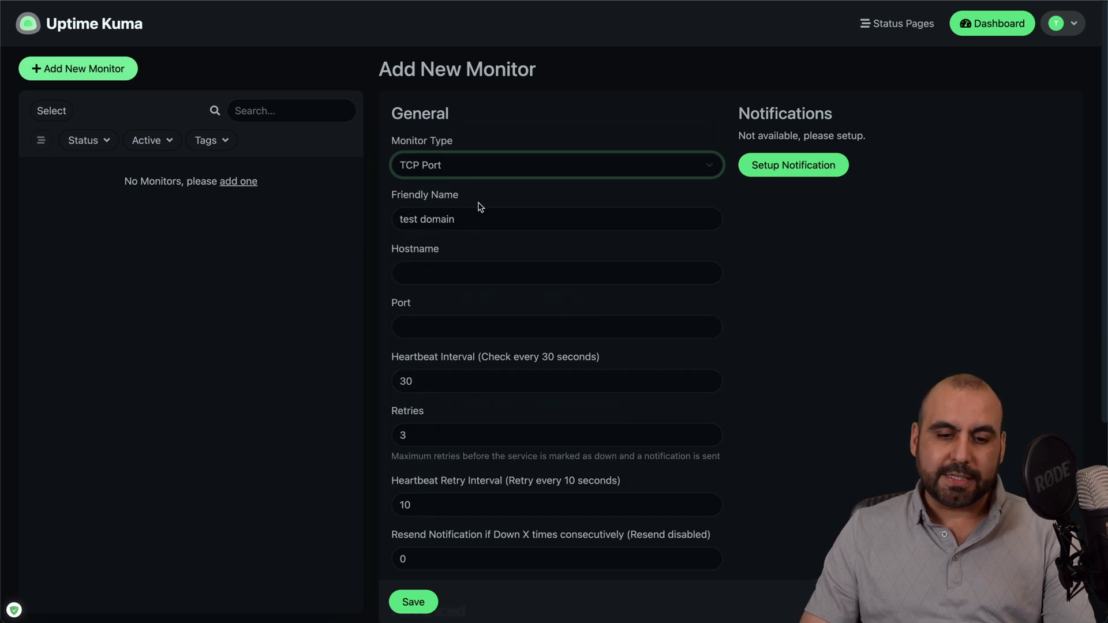
pyautogui.click(668, 168)
pyautogui.click(571, 183)
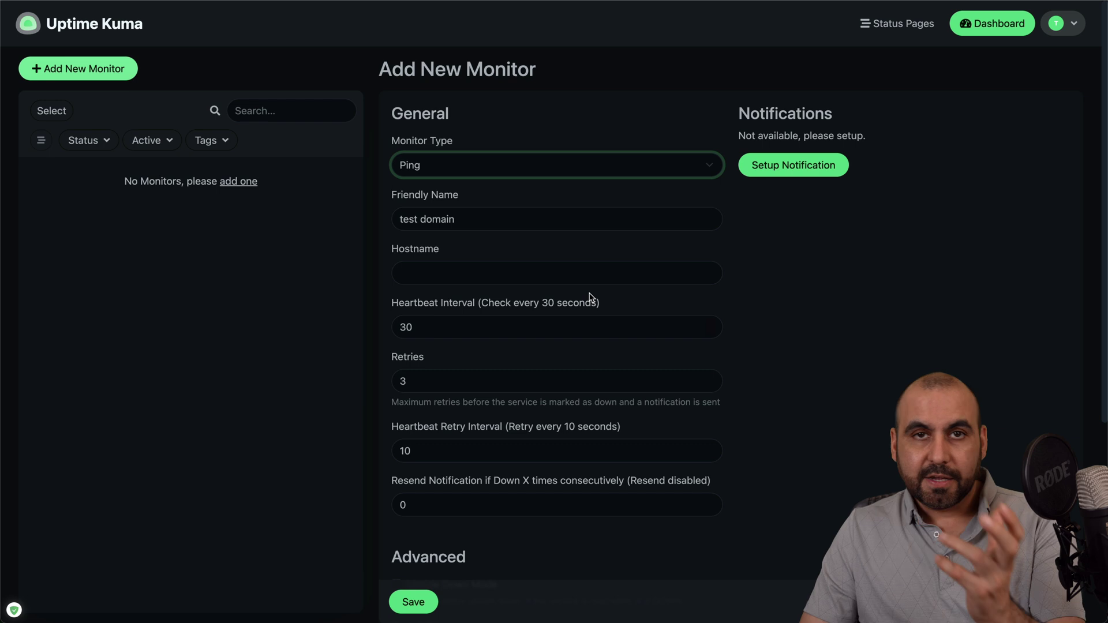
pyautogui.click(710, 168)
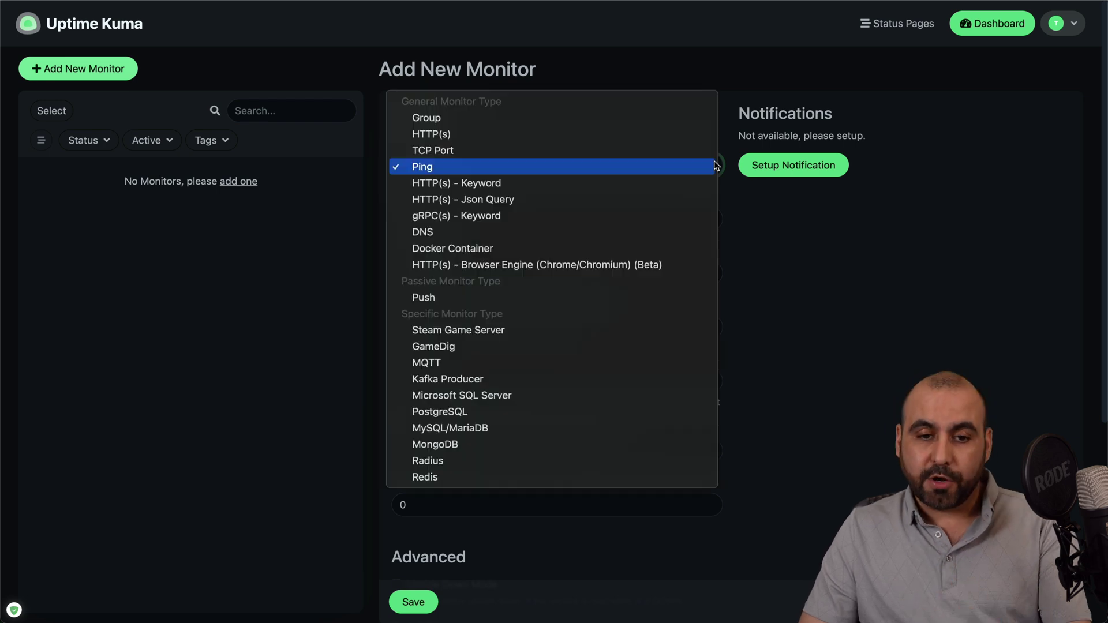
pyautogui.click(507, 232)
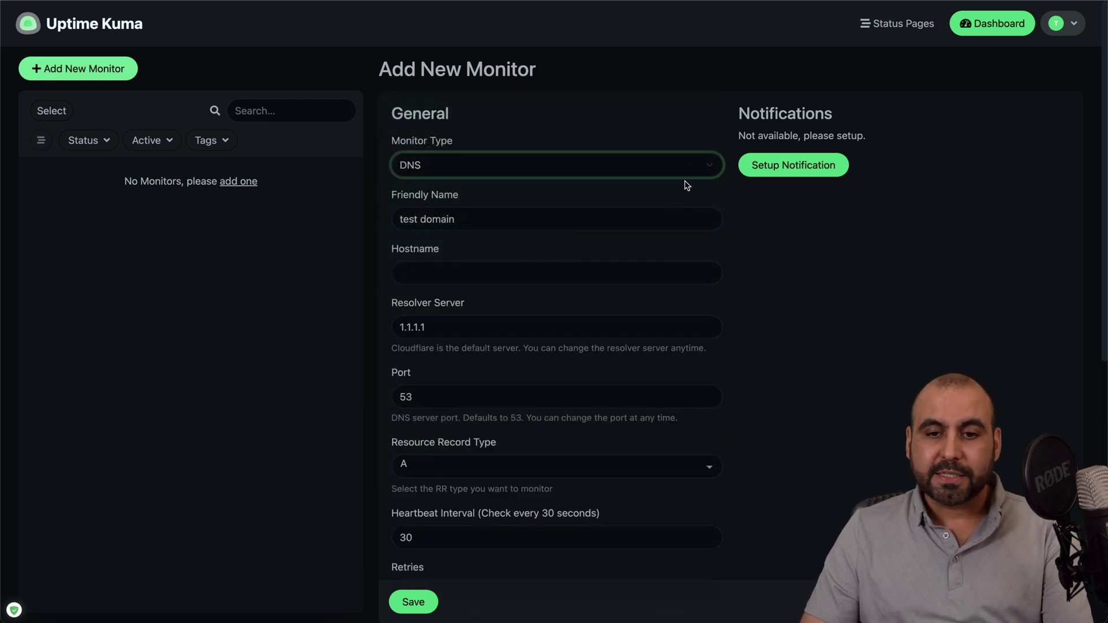
# Keep DNS as the monitor type and go to the Status Pages list.
pyautogui.click(709, 168)
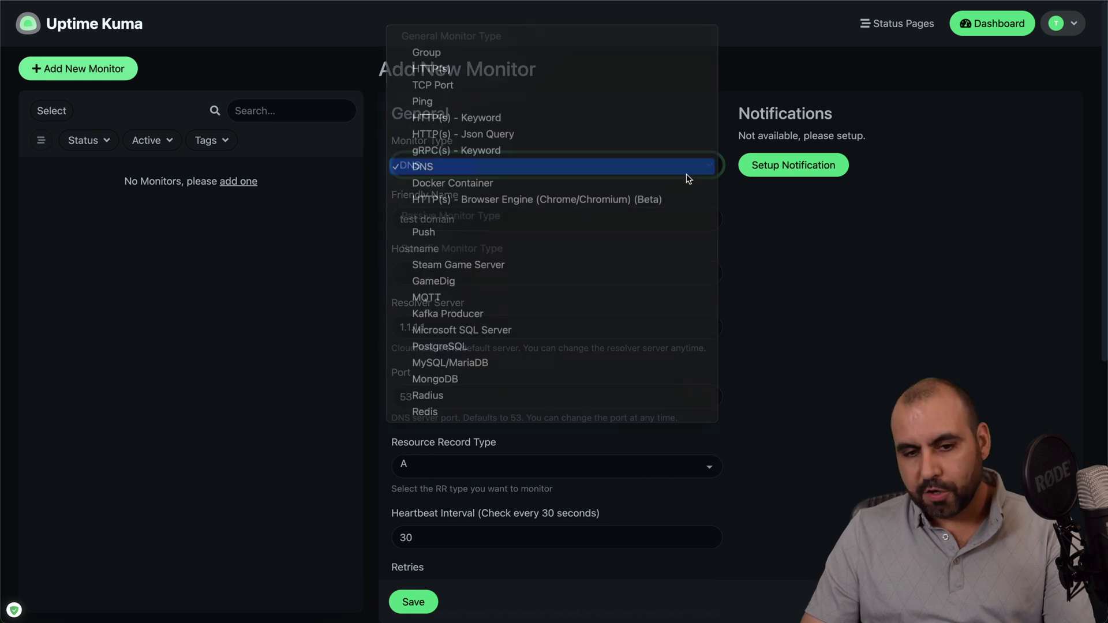
pyautogui.click(621, 165)
pyautogui.click(714, 160)
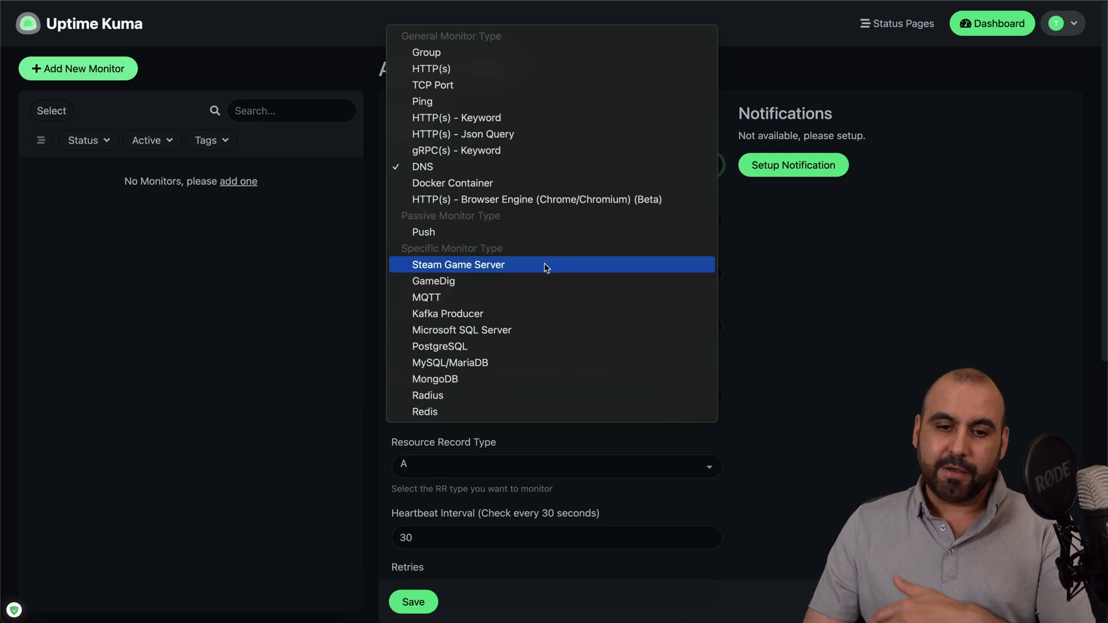
pyautogui.click(893, 346)
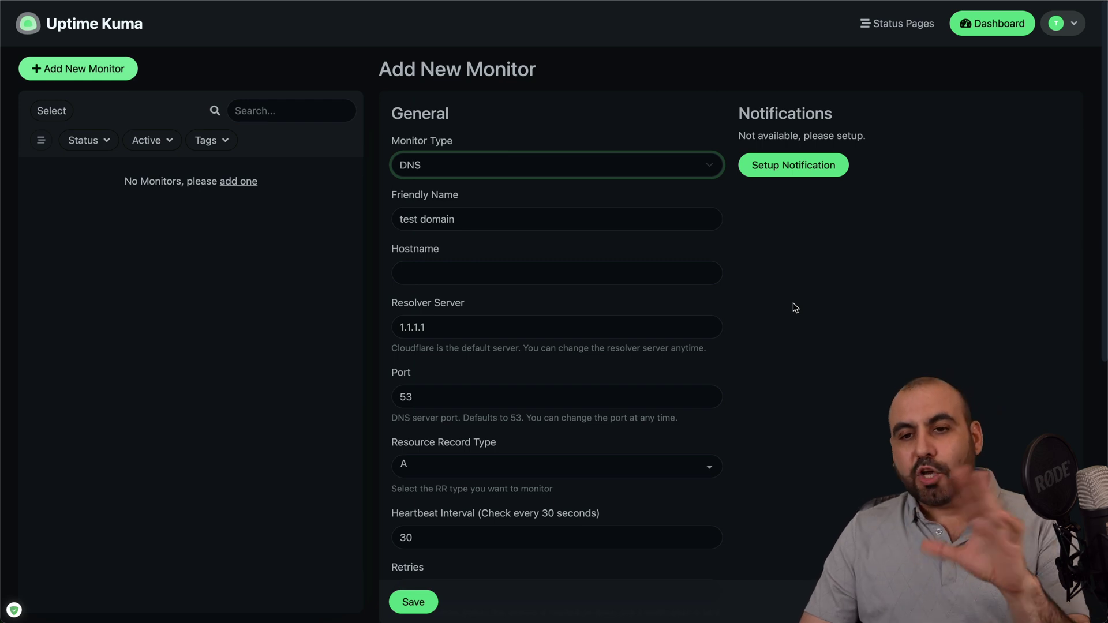
pyautogui.click(886, 32)
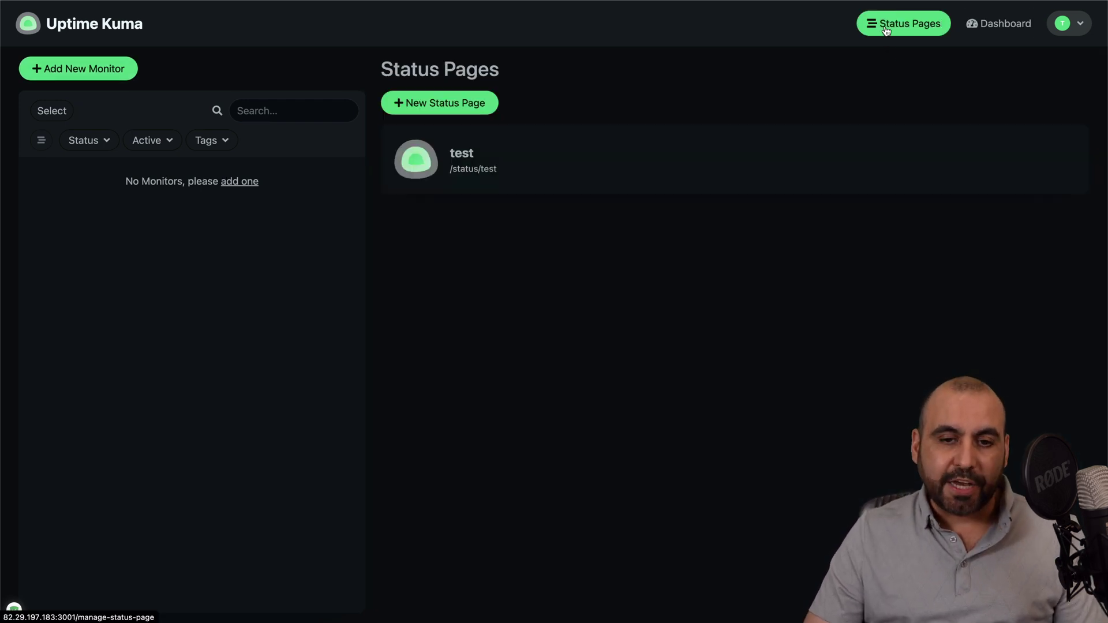
# Create a status page named test2 with slug testw, amending the slug to be unique.
pyautogui.click(440, 102)
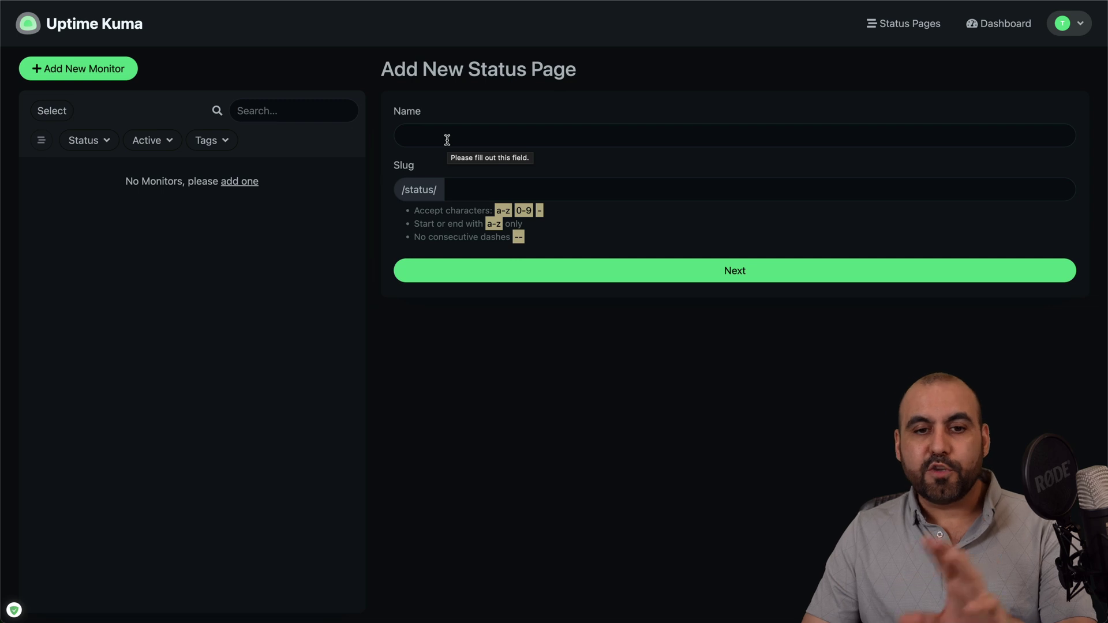
pyautogui.click(447, 141)
pyautogui.write('test2')
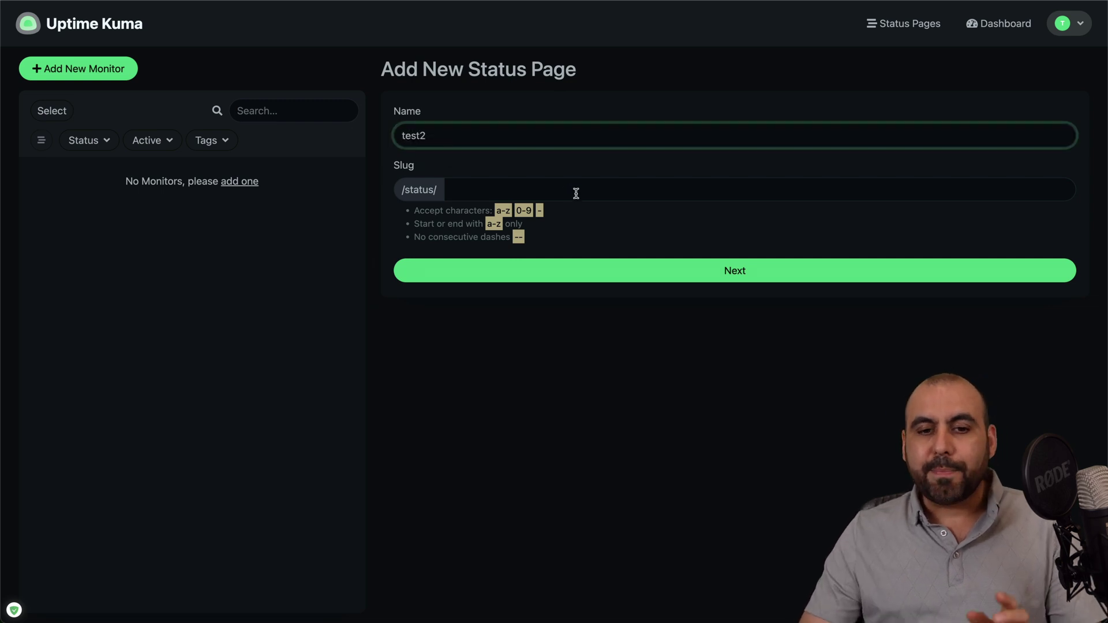
pyautogui.click(576, 193)
pyautogui.write('test')
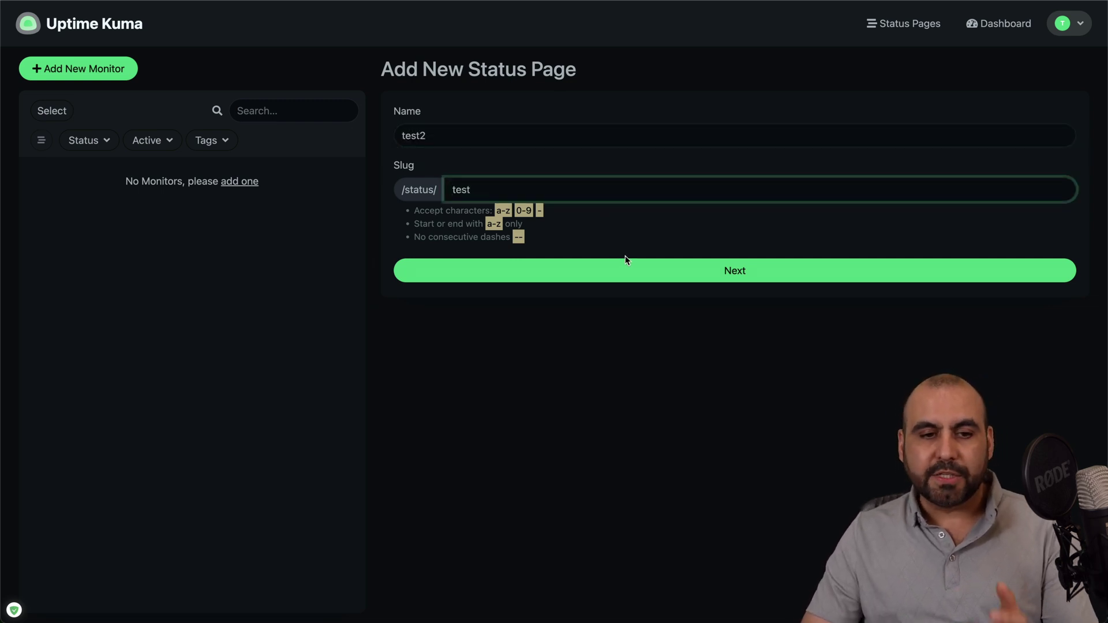
pyautogui.click(622, 270)
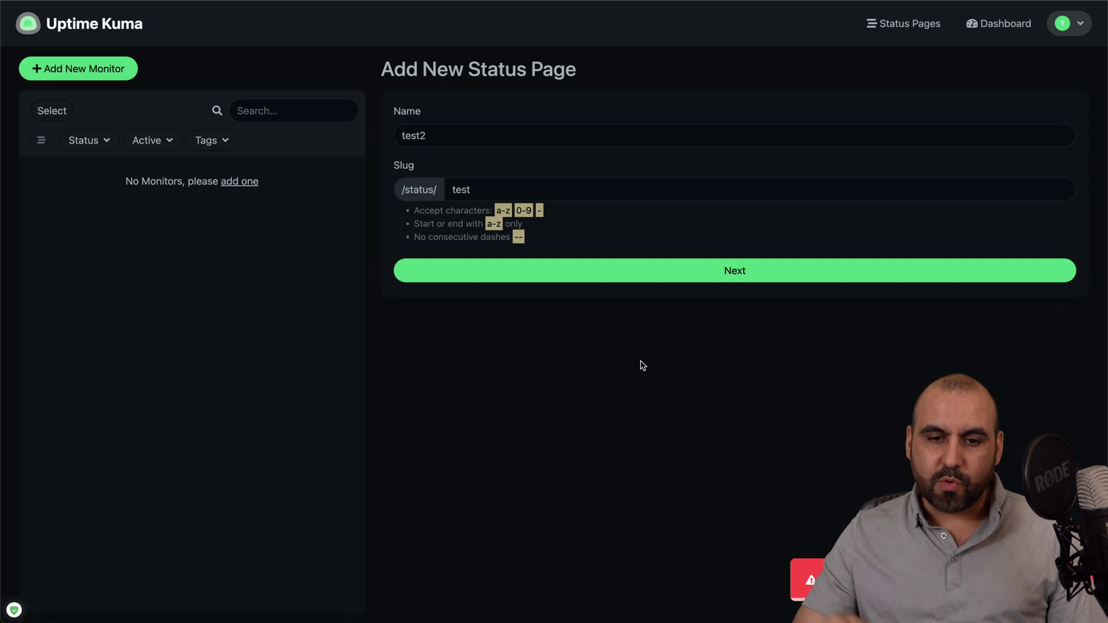
pyautogui.click(500, 192)
pyautogui.write('w')
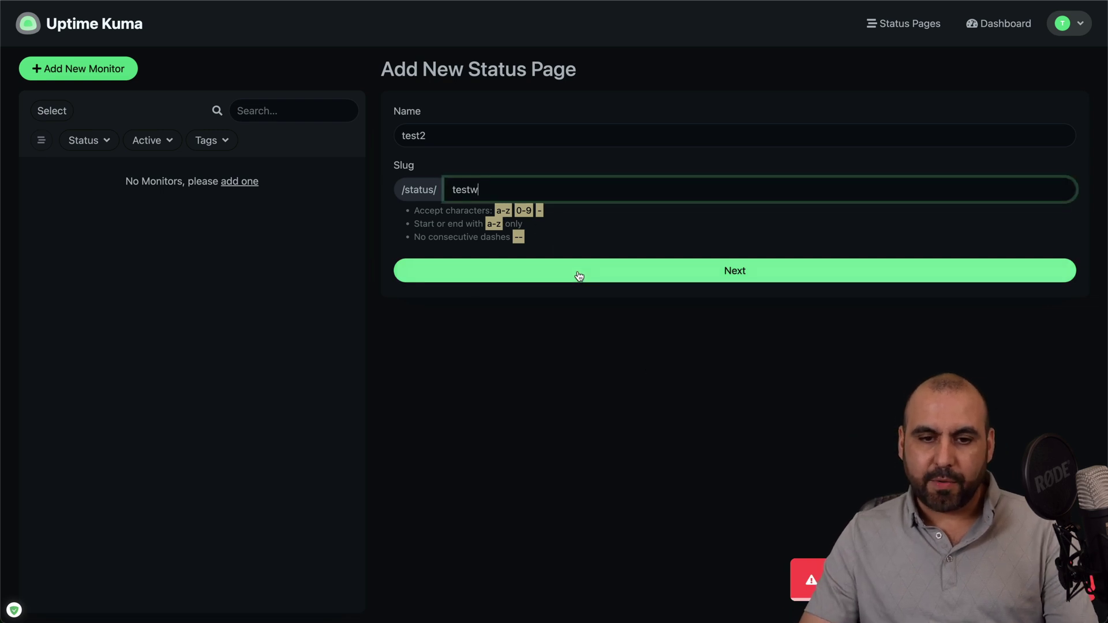
pyautogui.click(579, 275)
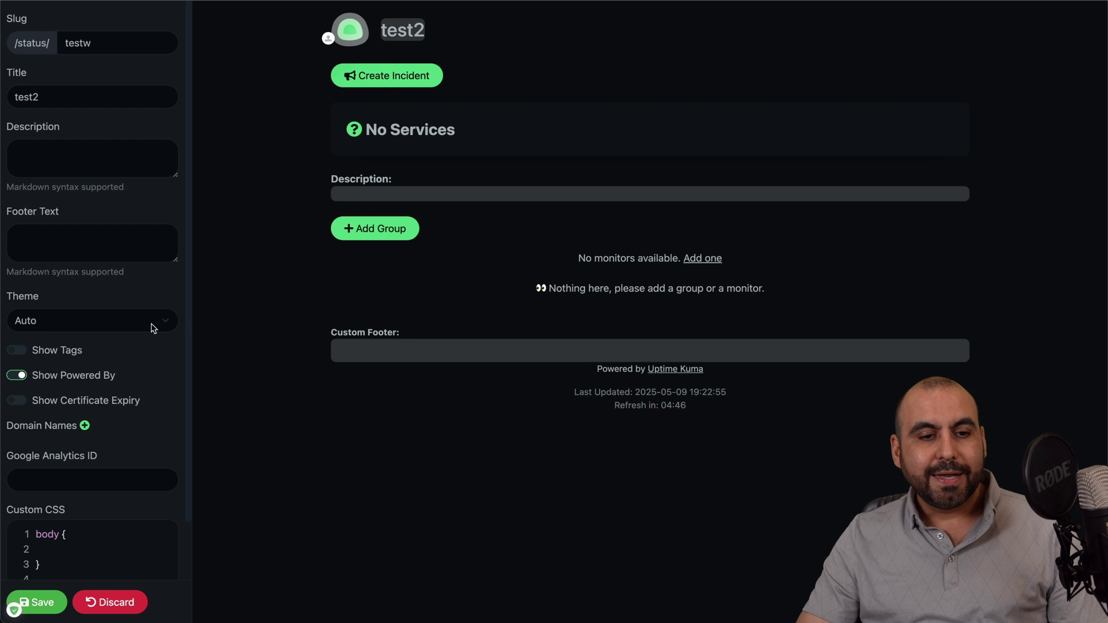
pyautogui.scroll(-2, 154, 323)
pyautogui.scroll(2, 153, 323)
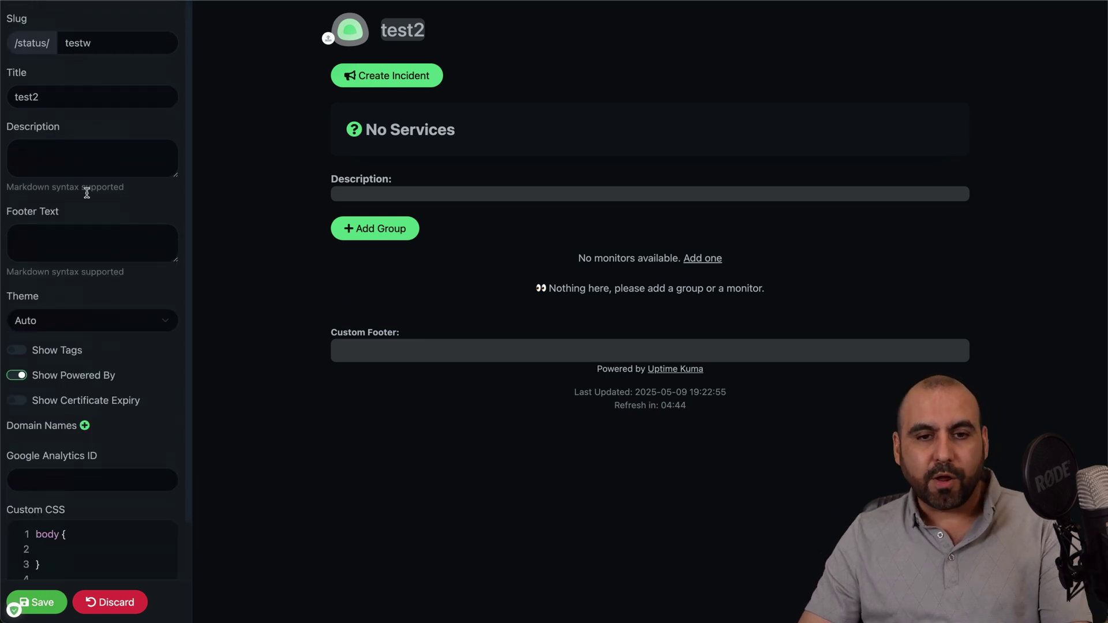